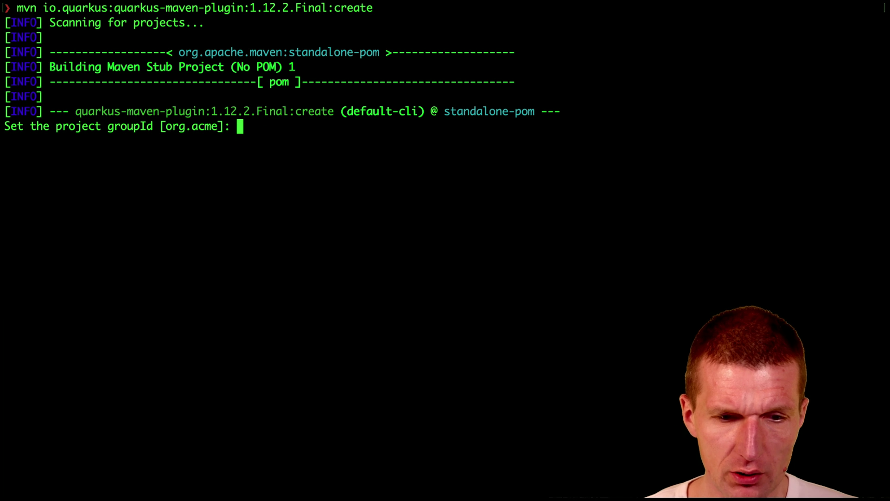
type("s")
Step: Generate the Quarkus project (groupId airhacks, artifactId metrics, example code) and enter its folder
key("Return")
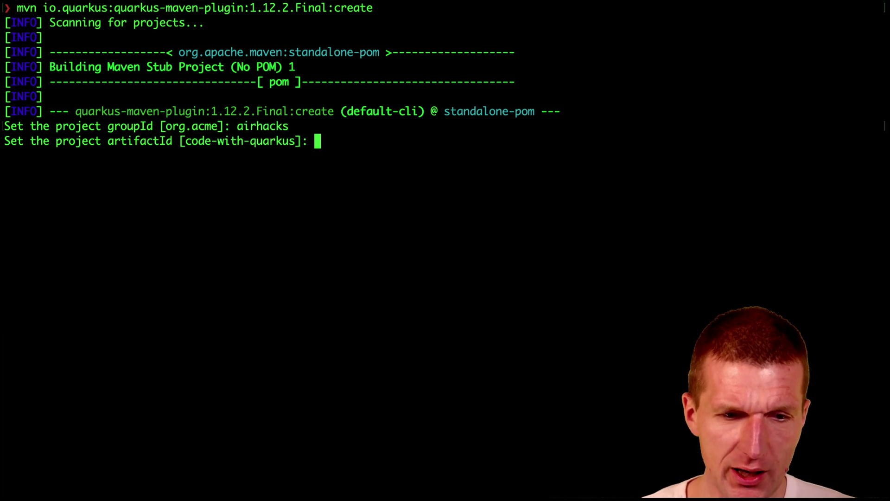
type("metrics")
key("Return")
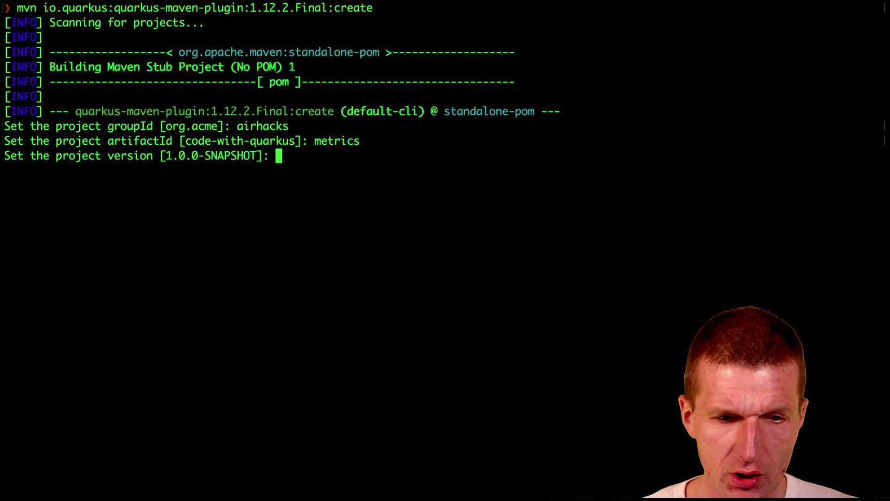
key("Return")
key("Return")
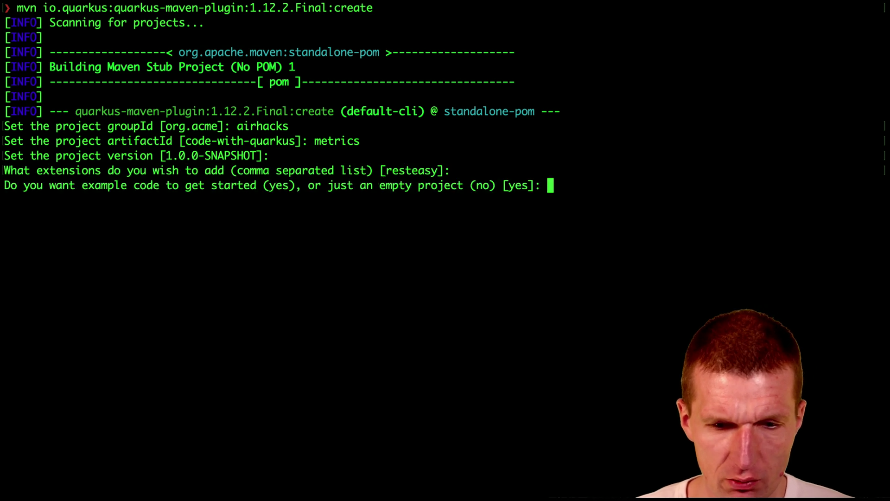
type("yes")
key("Return")
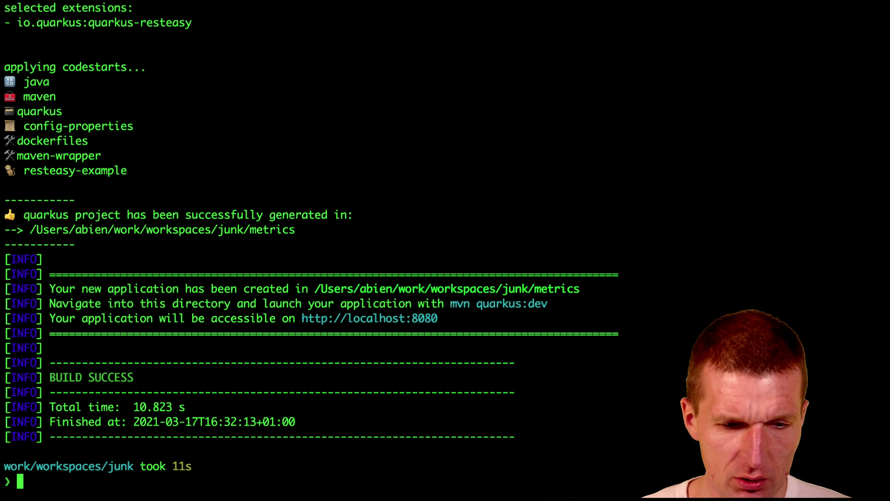
type("ls")
key("Return")
type("cd me")
key("Tab")
key("Return")
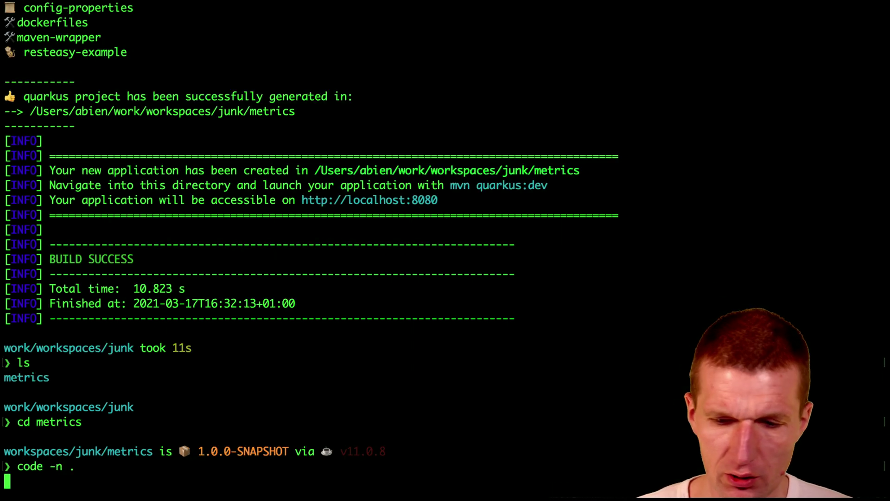
Step: Open the project in a full-screen editor and remove the rest-assured dependency from pom.xml
key("Return")
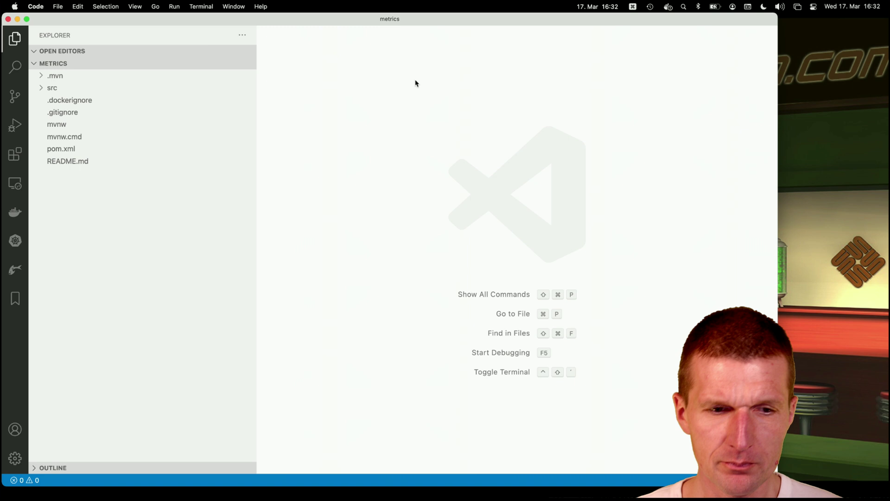
left_click(25, 19)
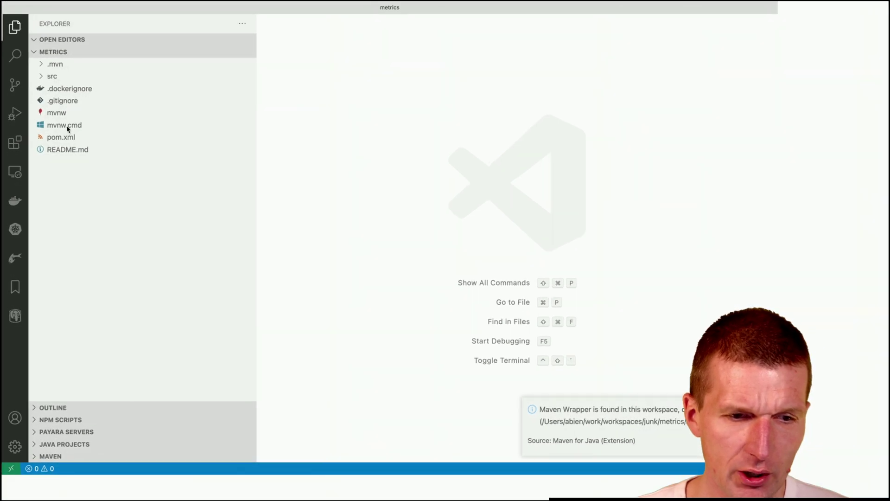
left_click(67, 135)
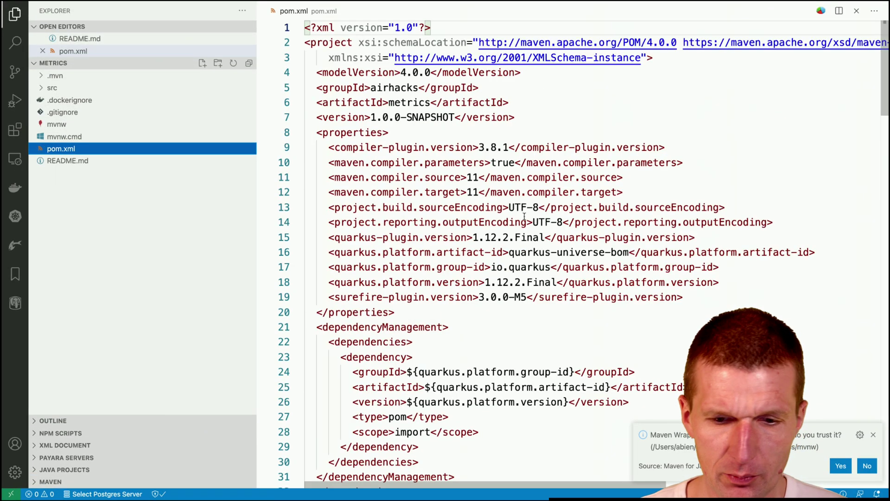
scroll(523, 216, "down", 15)
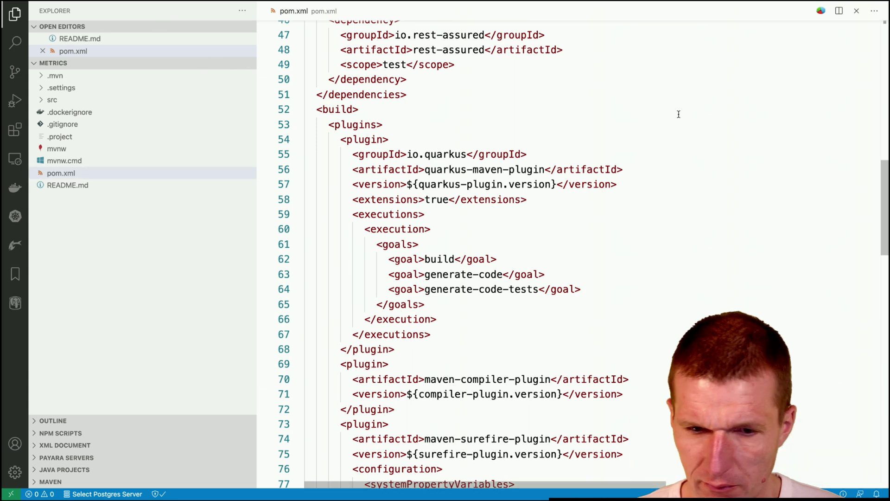
scroll(677, 113, "down", 3)
scroll(661, 65, "down", 2)
scroll(661, 66, "up", 15)
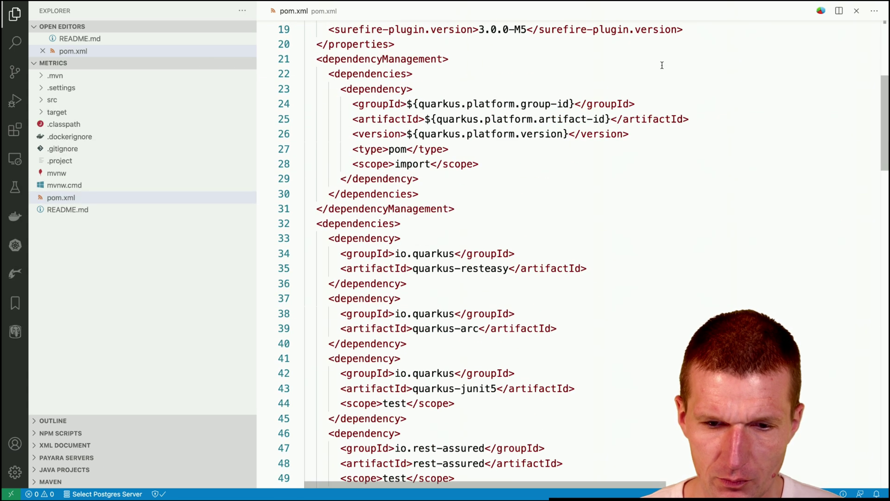
scroll(661, 65, "down", 4)
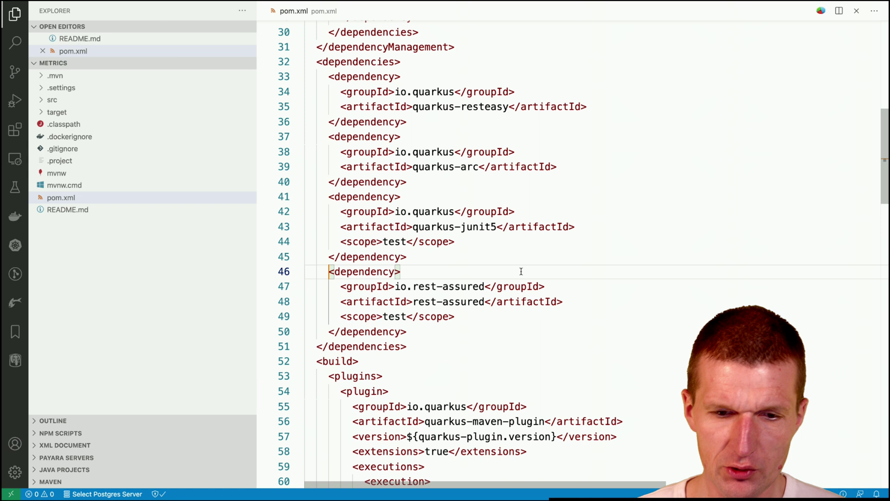
left_click_drag(306, 271, 305, 331)
key("shift+Down")
key("Delete")
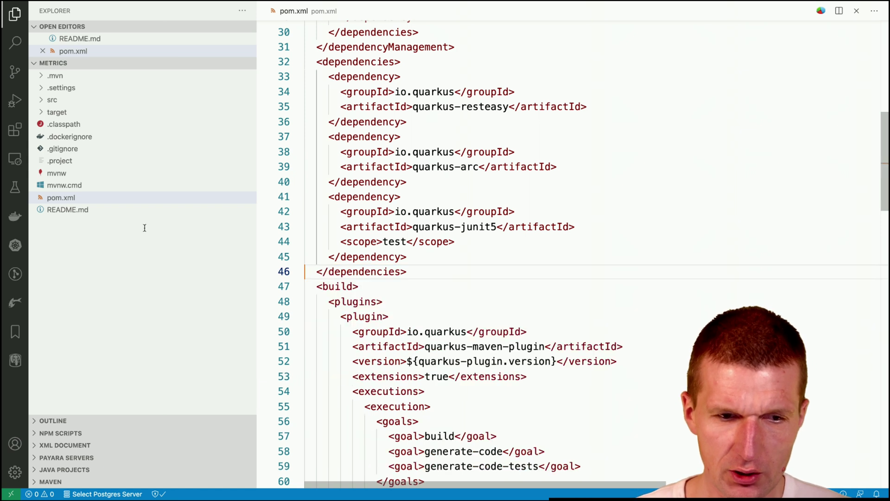
Step: Delete GreetingResourceTest.java and NativeGreetingResourceIT.java from the test sources
left_click(61, 102)
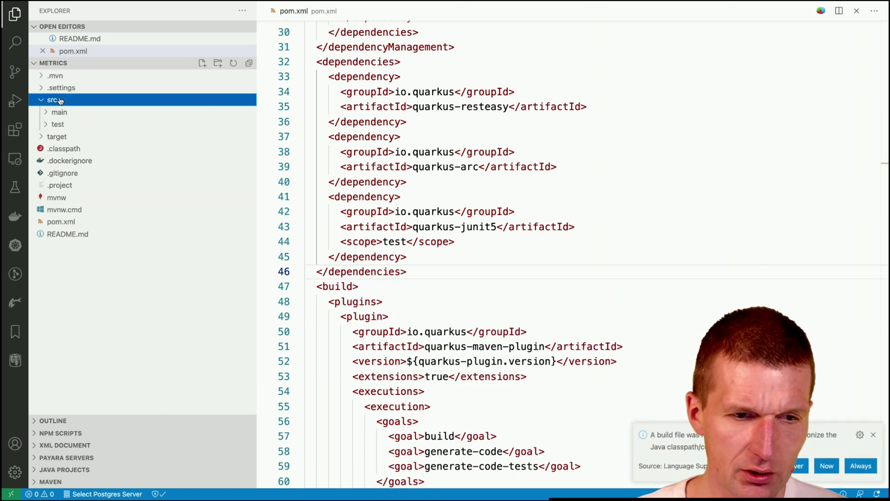
left_click(63, 124)
left_click(77, 161, "super")
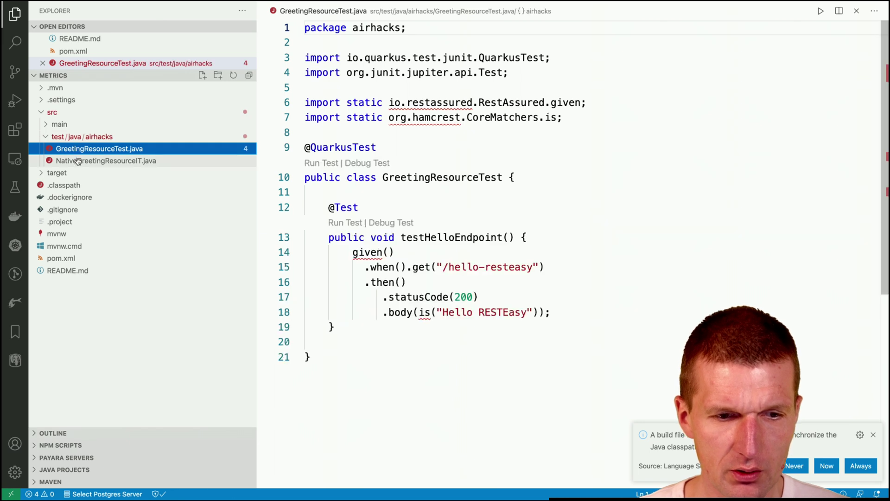
right_click(79, 160)
left_click(104, 335)
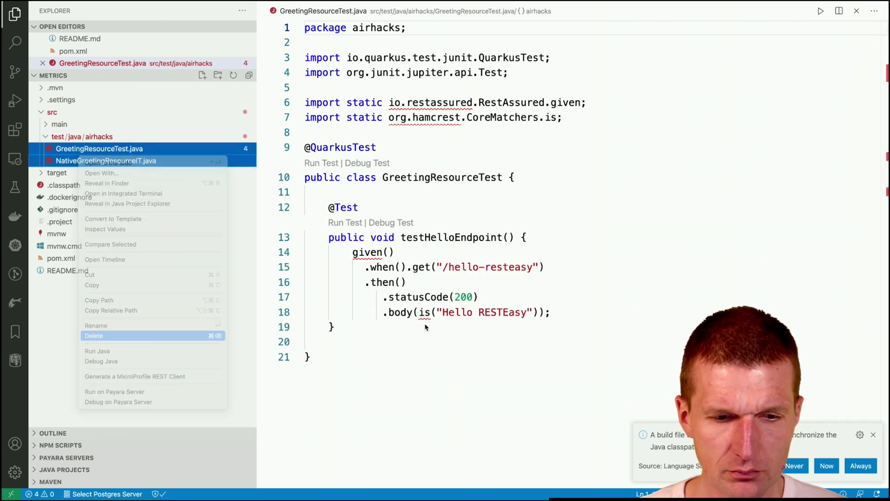
left_click(59, 113)
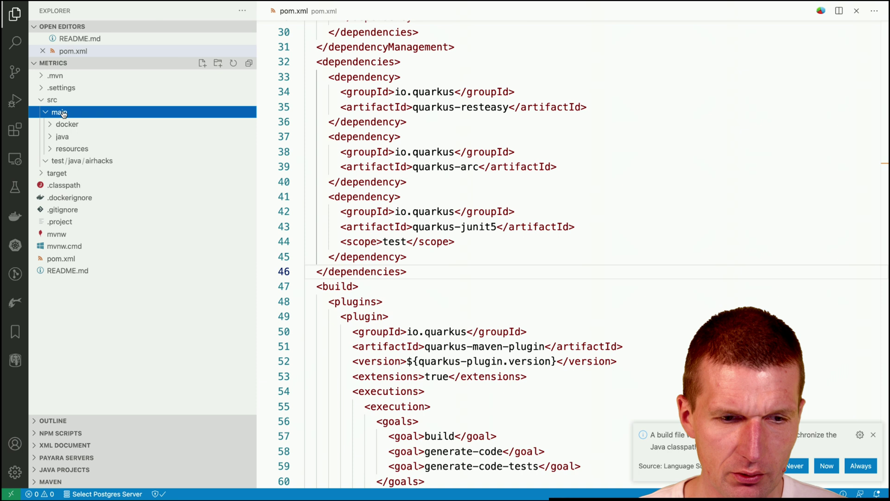
Step: Open GreetingResource.java from the airhacks package and dismiss the build notification
left_click(73, 136)
left_click(97, 148)
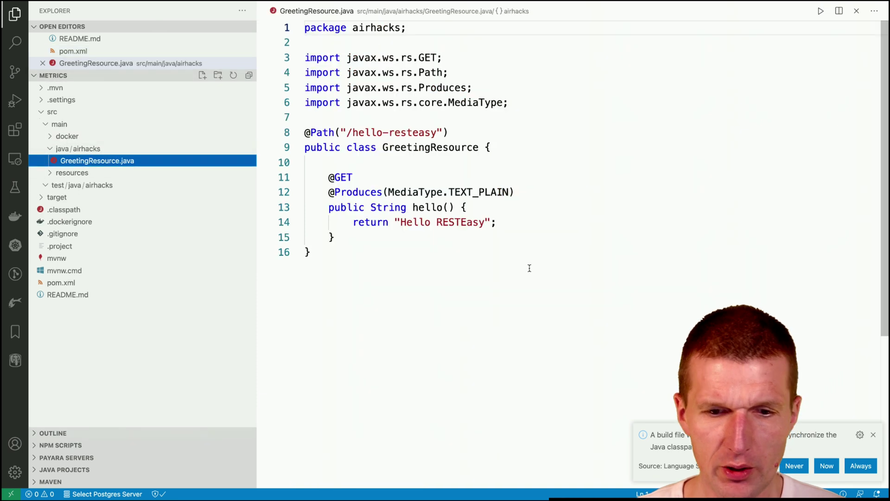
left_click(872, 434)
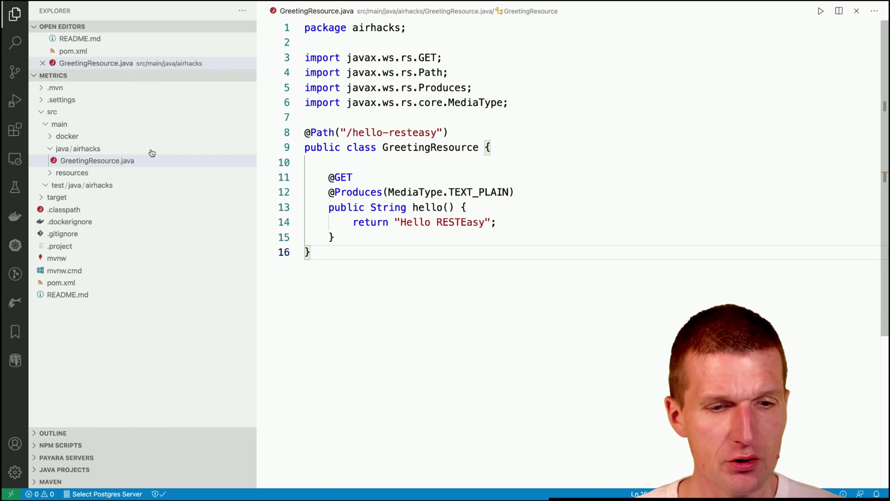
right_click(75, 149)
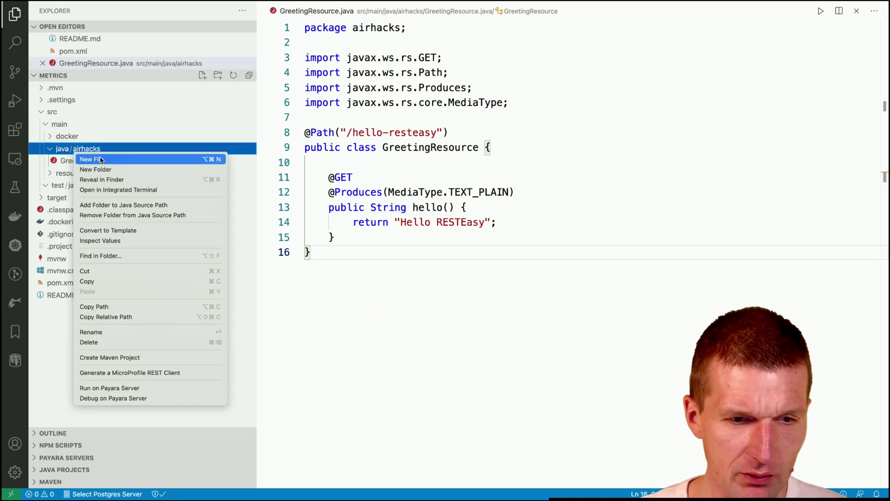
left_click(101, 159)
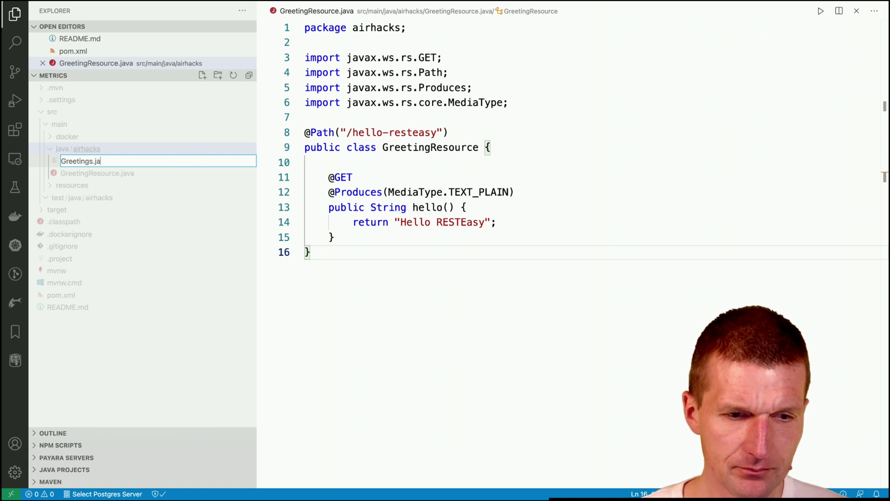
type("va")
key("Return")
left_click(399, 193)
key("Up")
key("Up")
key("Up")
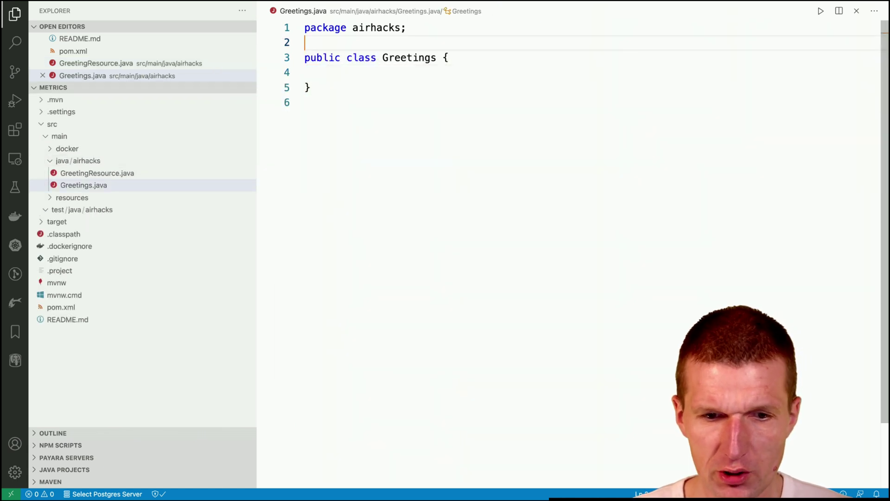
key("Return")
type("@Dep")
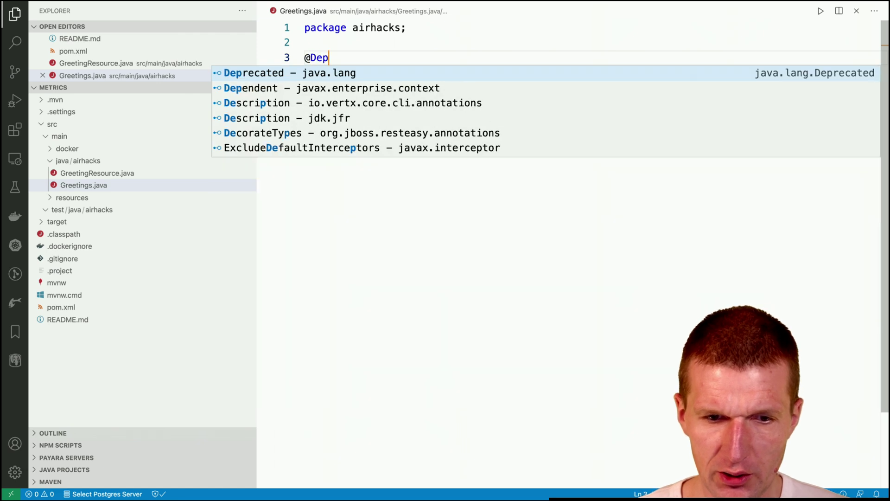
key("Down")
key("Return")
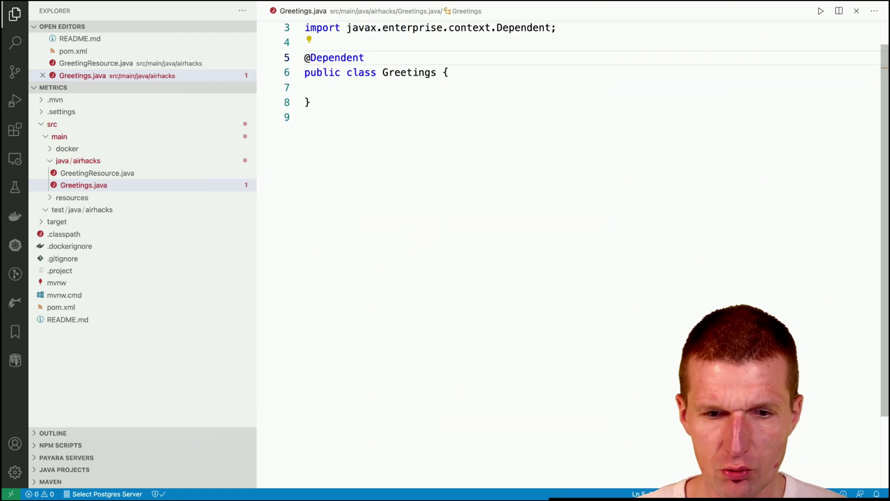
key("Down")
key("Down")
key("Return")
type("ublic ")
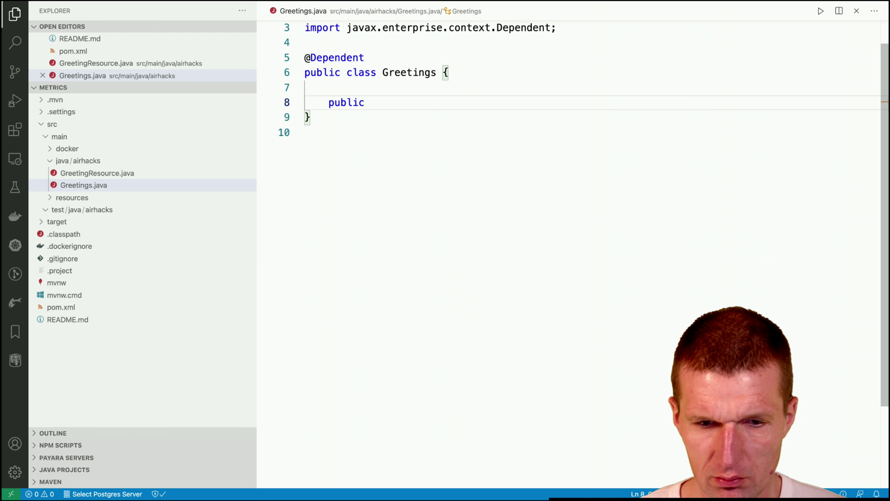
type("String message")
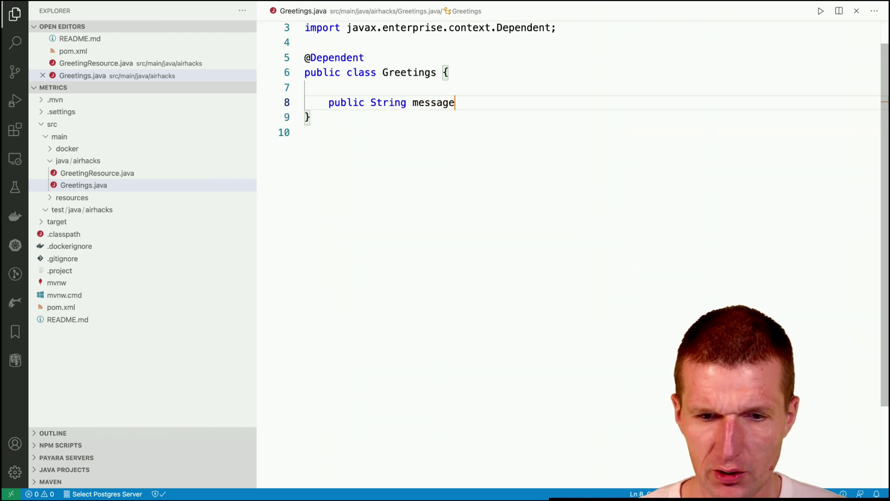
type("(String ")
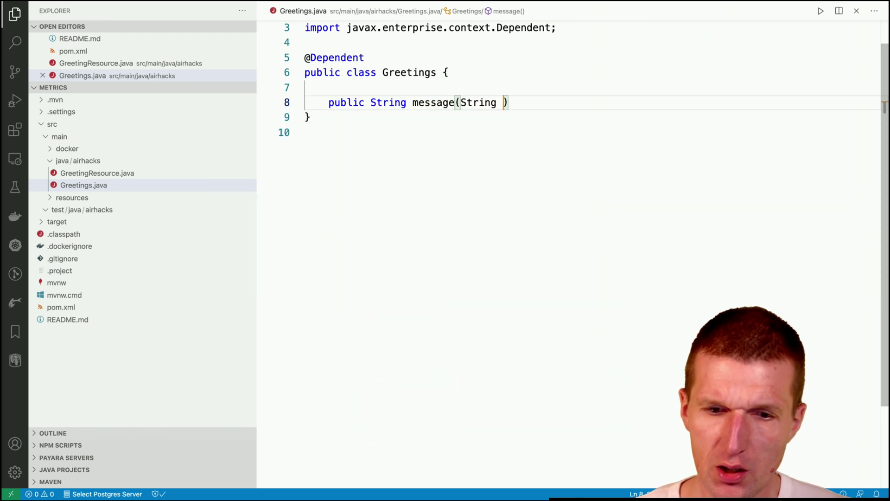
type("type)")
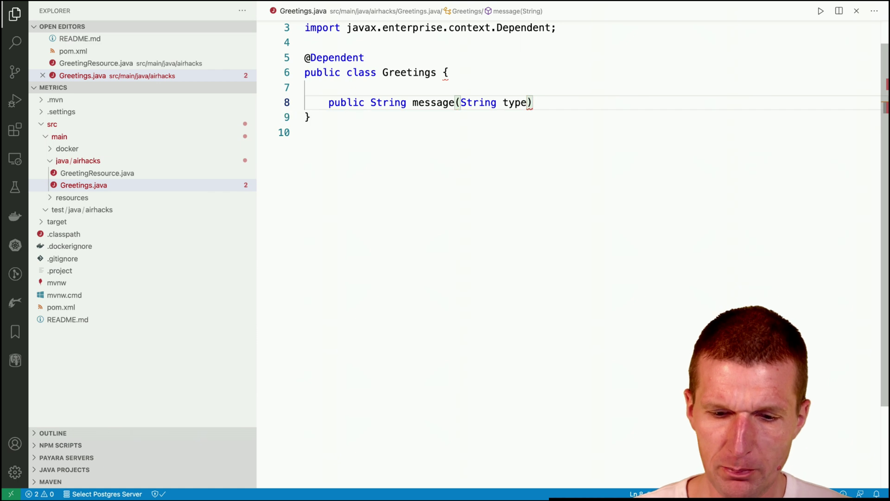
type(" {")
Step: Write message to return ":-)" for types starting with "fr", otherwise ":-("
key("Return")
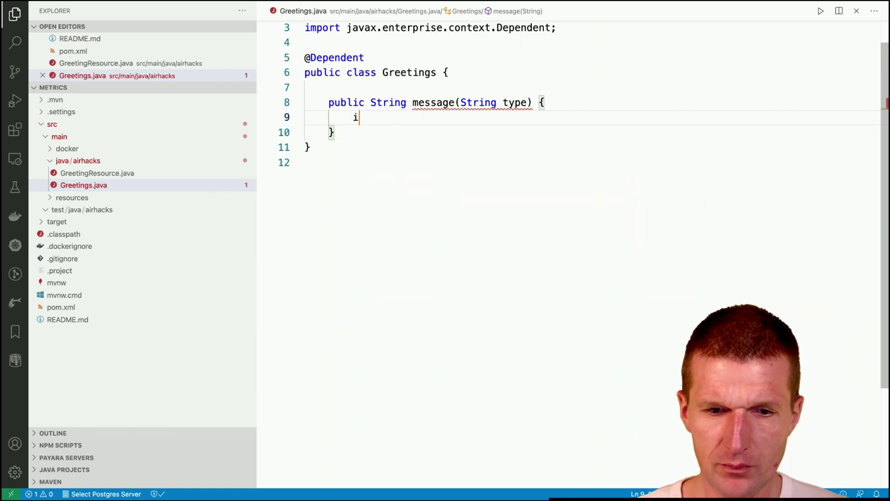
type("f(tyoe")
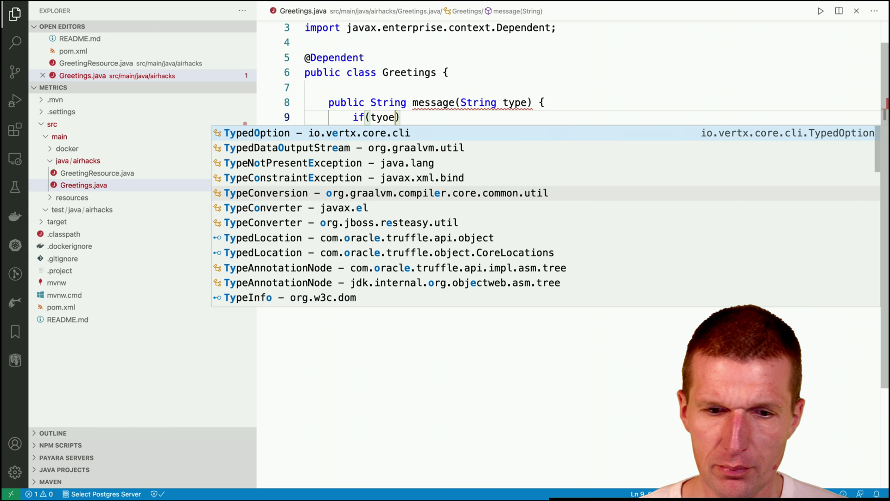
key("BackSpace")
key("BackSpace")
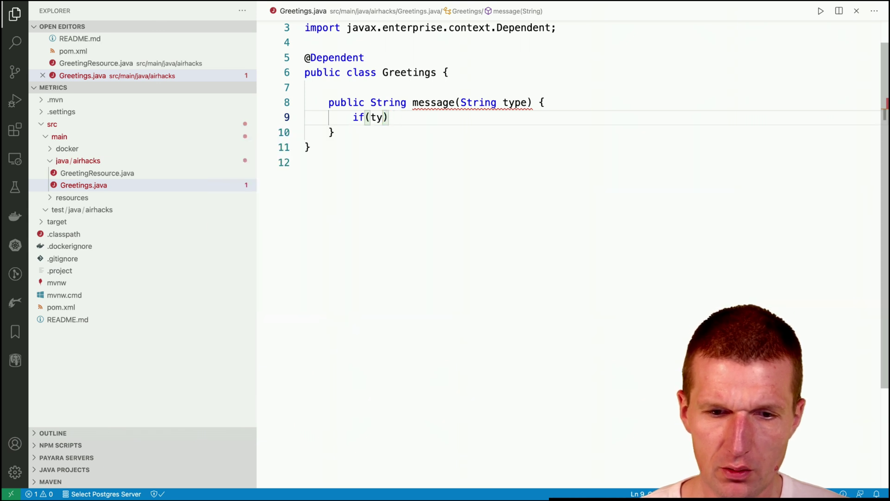
type("pe.st")
key("Return")
type("\"")
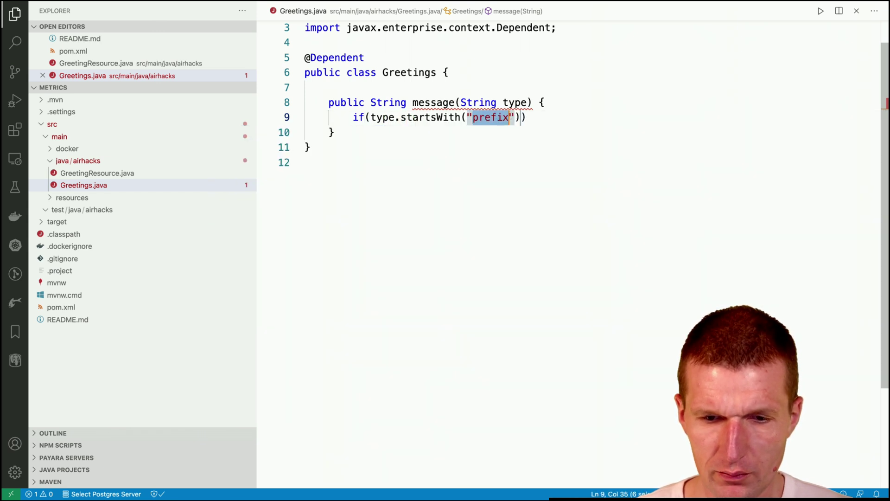
type("fr")
key("Tab")
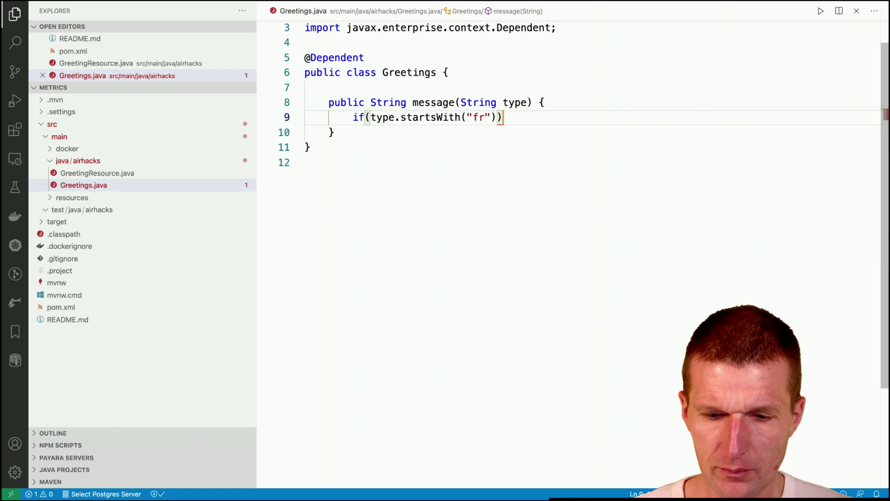
type("{")
key("Return")
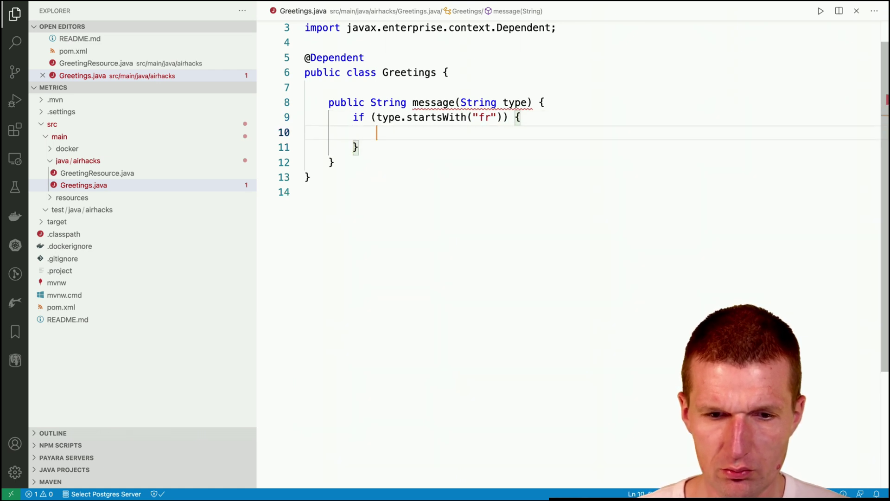
type("return \"")
type(":-)\";")
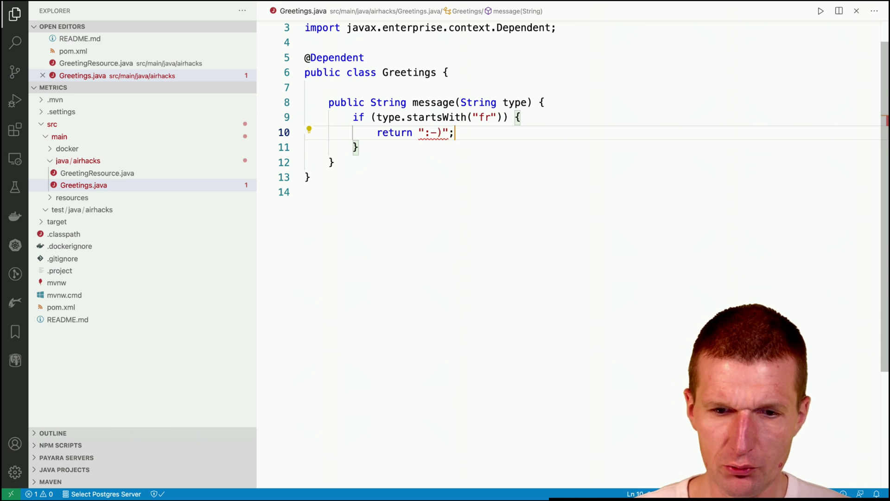
key("Down")
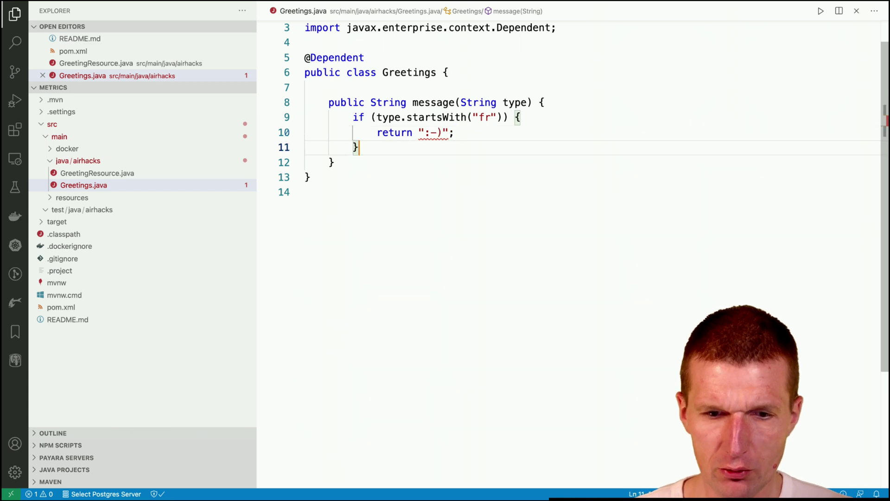
type("esk")
key("BackSpace")
key("BackSpace")
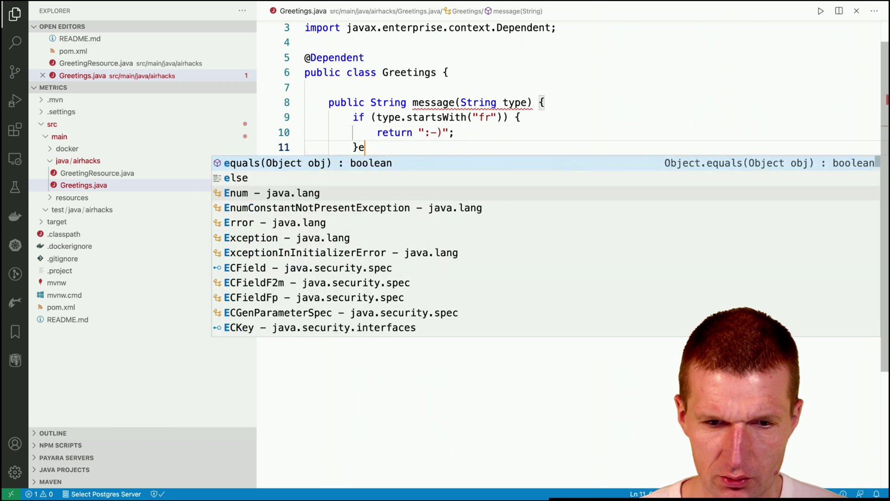
type("lse")
key("Return")
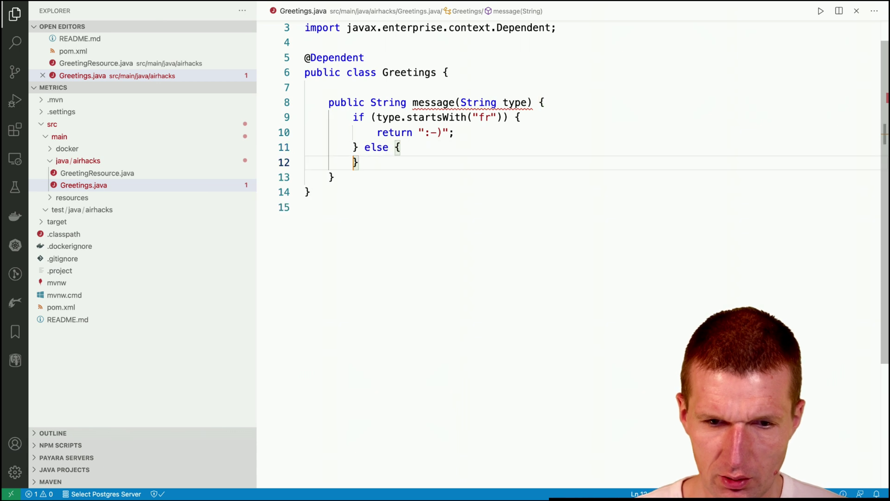
key("Return")
type("return \":-(\";")
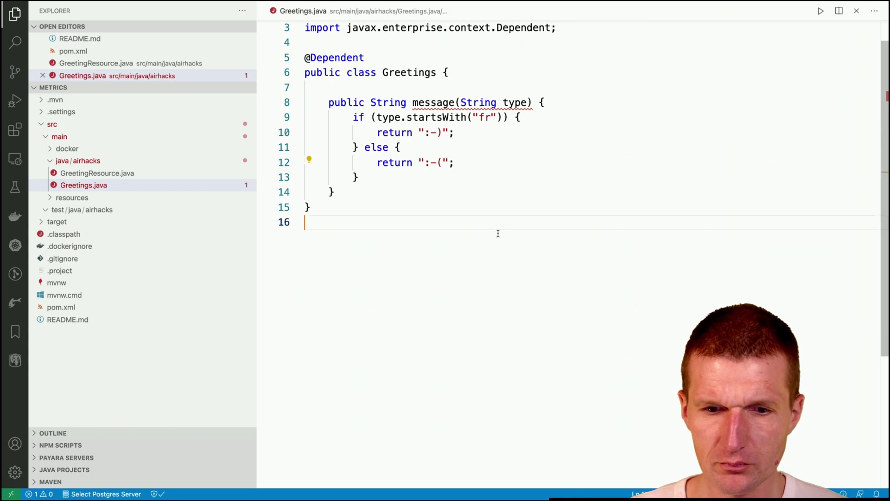
left_click(454, 103)
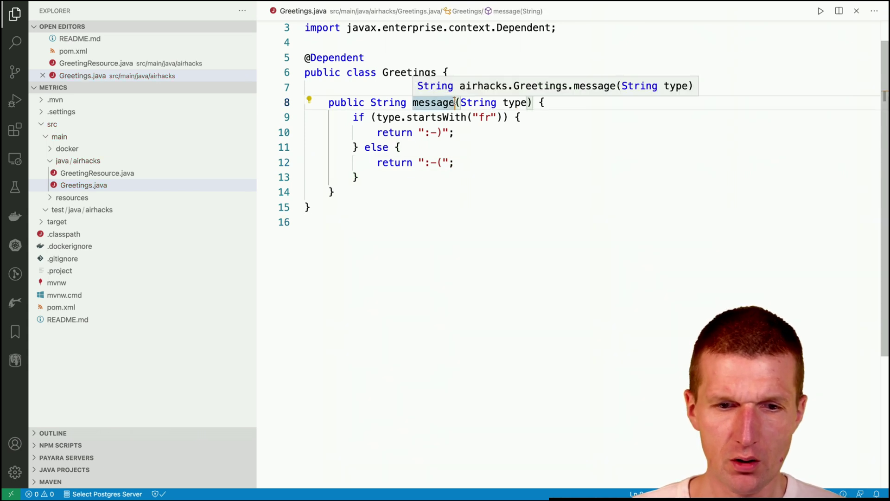
left_click(97, 173)
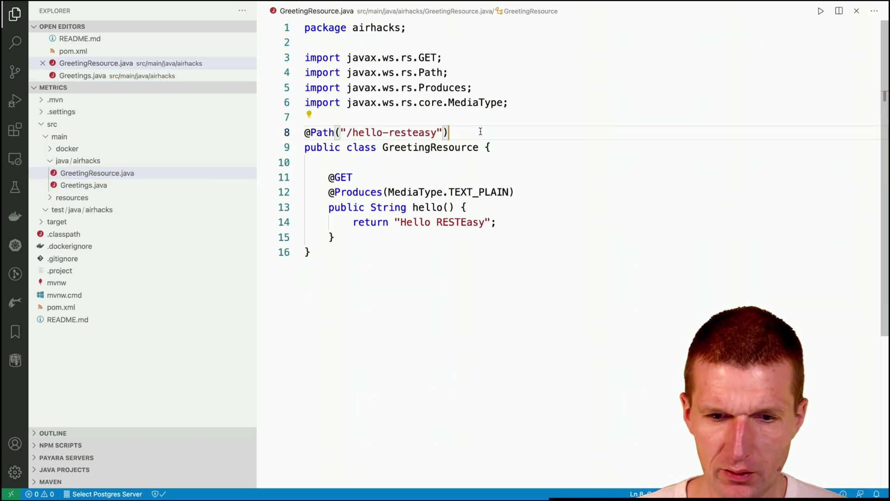
left_click(449, 146)
key("End")
key("Return")
key("Return")
type("@")
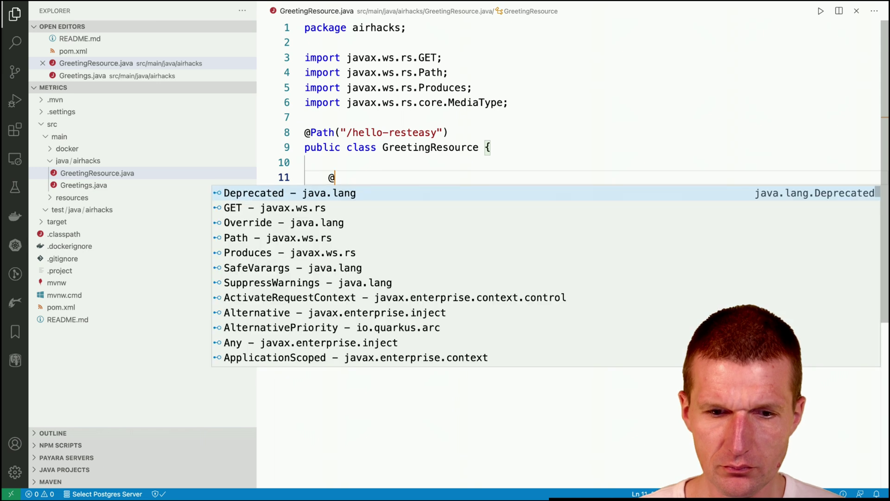
type("Inject")
key("Return")
key("Return")
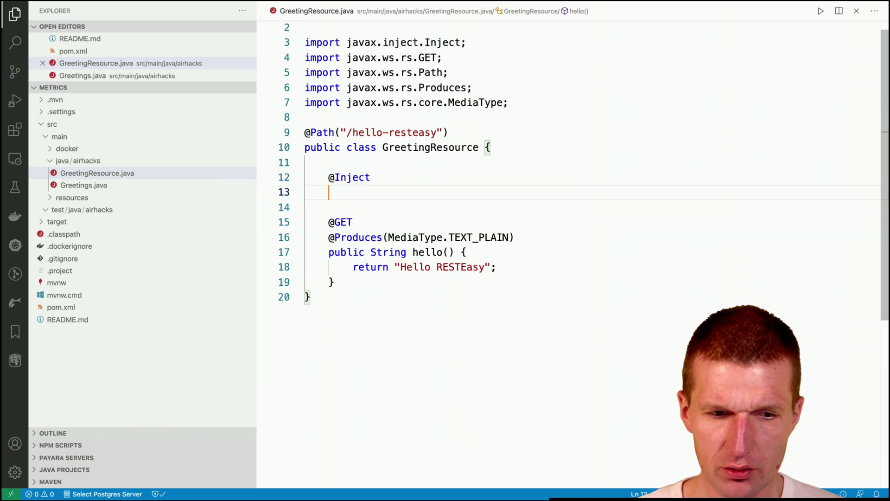
type("ree")
key("Down")
key("Return")
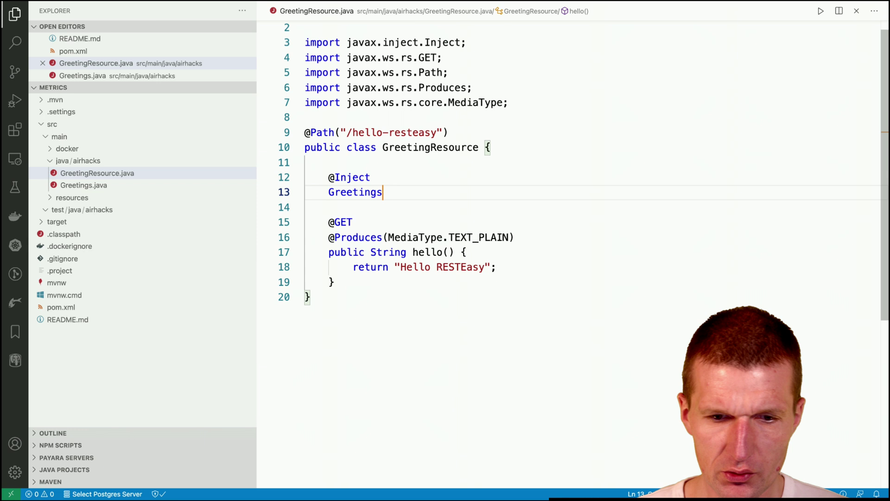
type("greetings;")
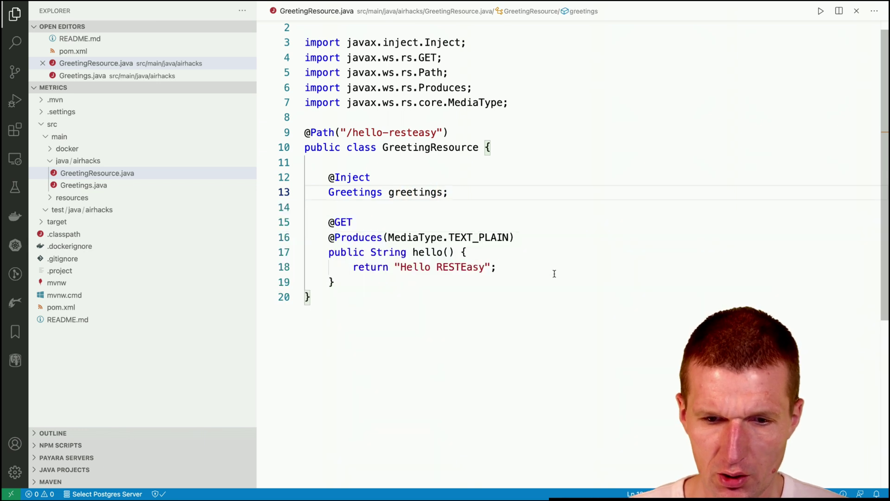
Step: Make hello return greetings.message("fr")
left_click(554, 273)
key("shift+Home")
type("return ")
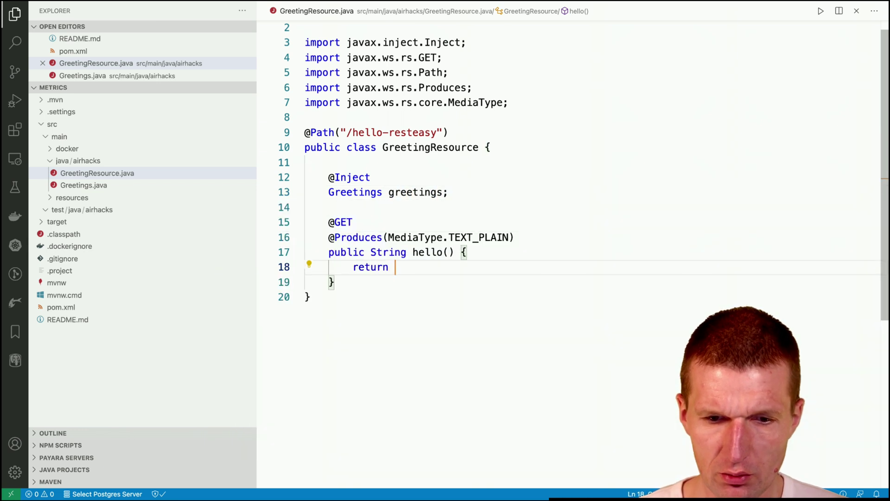
type("g")
key("Return")
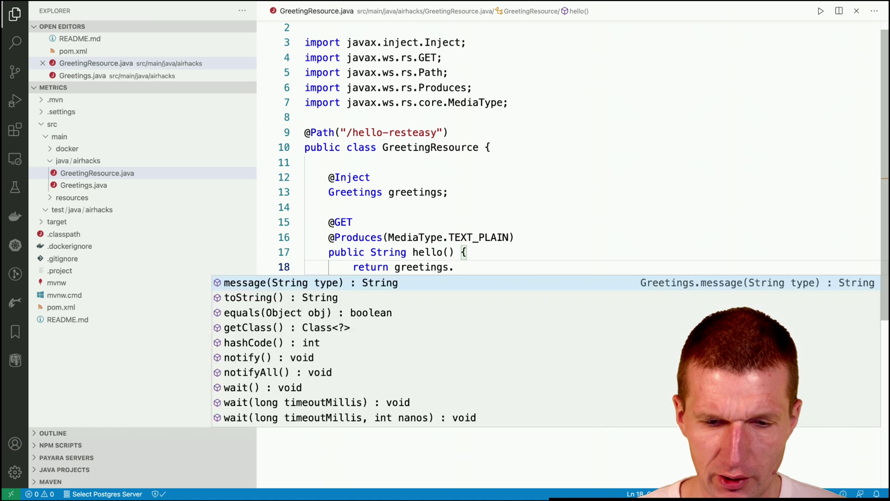
key("Return")
type("\"fr")
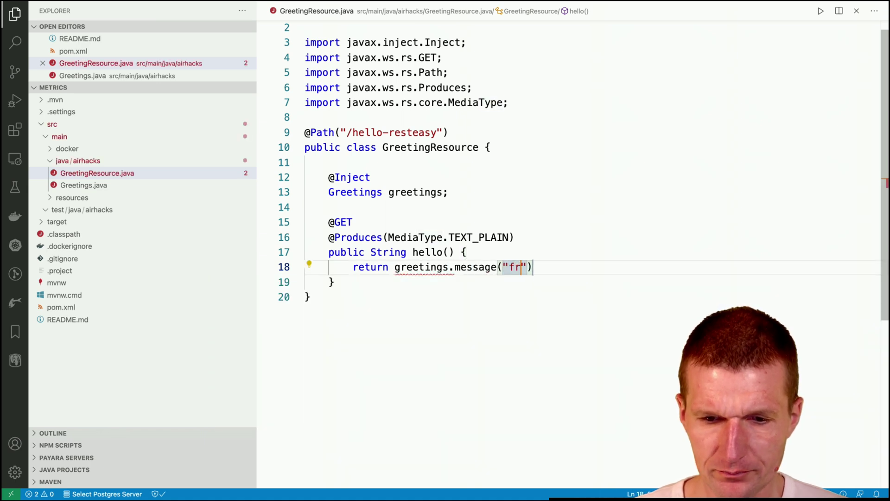
type("\");")
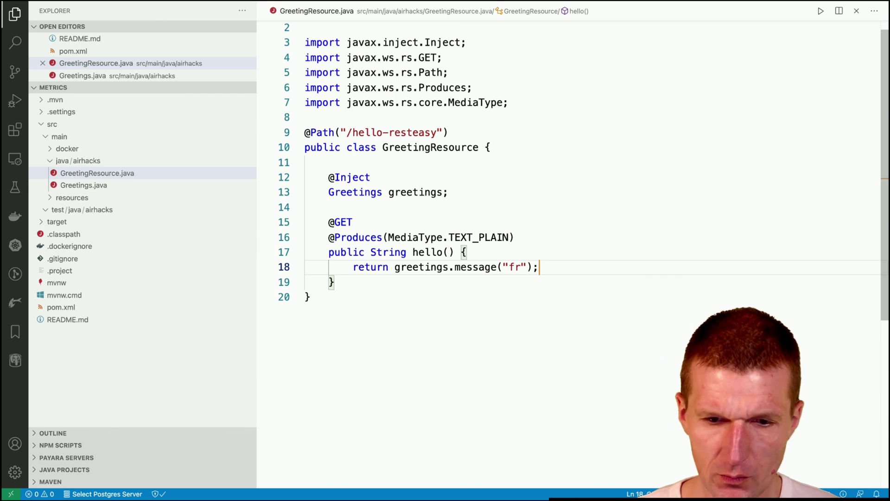
Step: Open the integrated terminal and make its panel shorter
key("ctrl+grave")
left_click(542, 189)
scroll(543, 188, "down", 1)
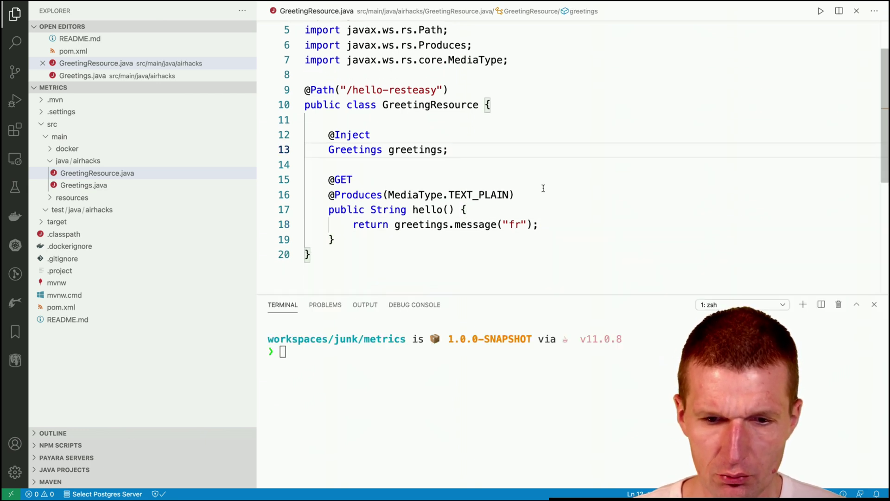
left_click(544, 190)
left_click_drag(575, 295, 575, 328)
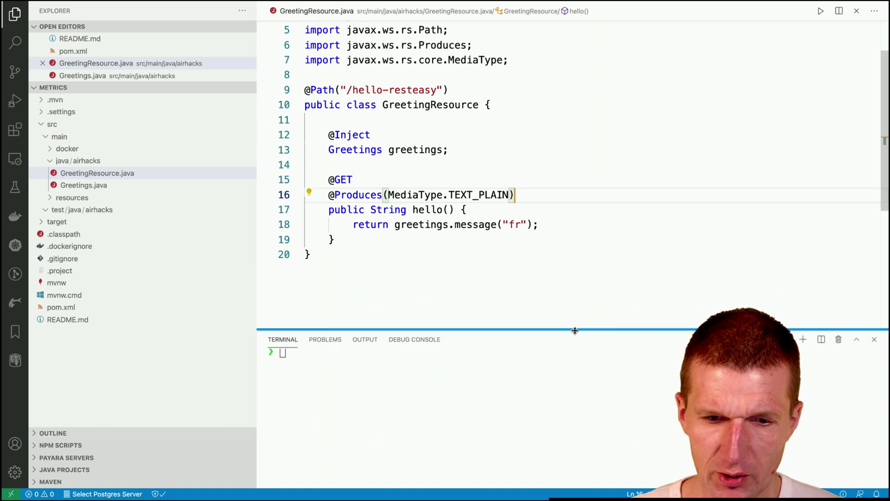
Step: Add the SmallRye Metrics extension through the Quarkus add-extensions command
left_click(557, 214)
key("ctrl+shift+p")
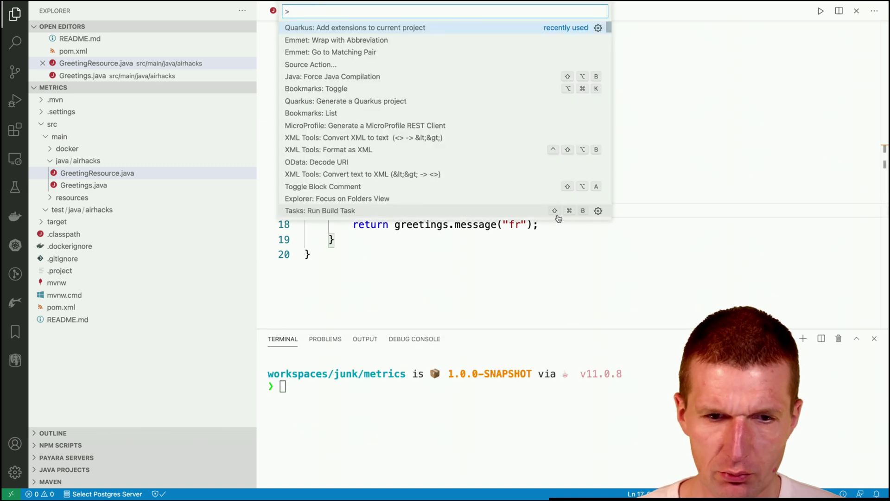
key("Escape")
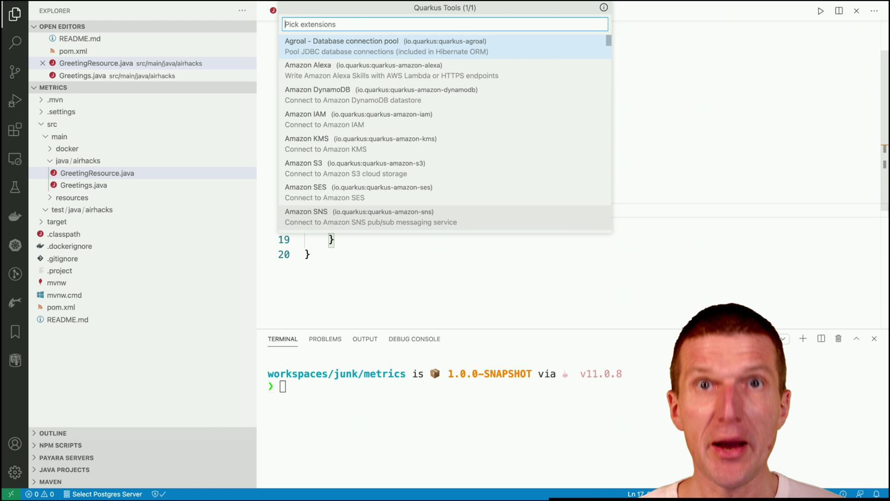
type("small")
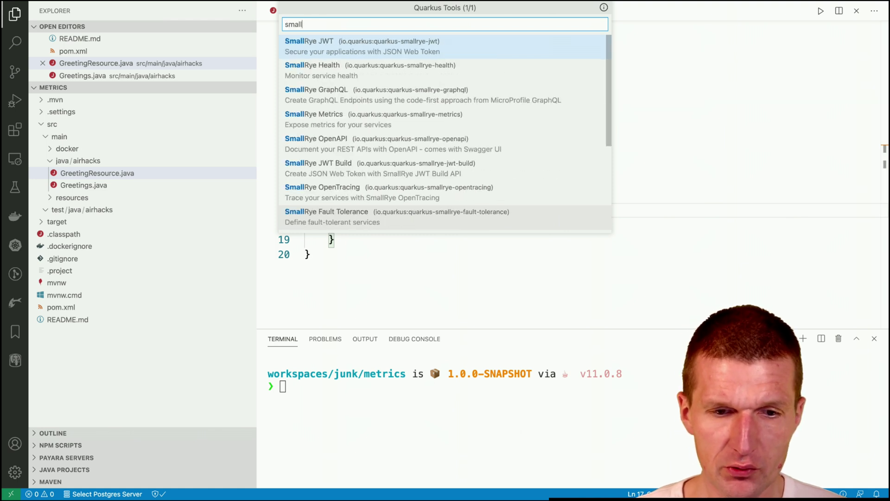
key("Down")
key("Down")
key("Down")
key("Down")
key("Down")
key("Up")
key("Up")
key("Return")
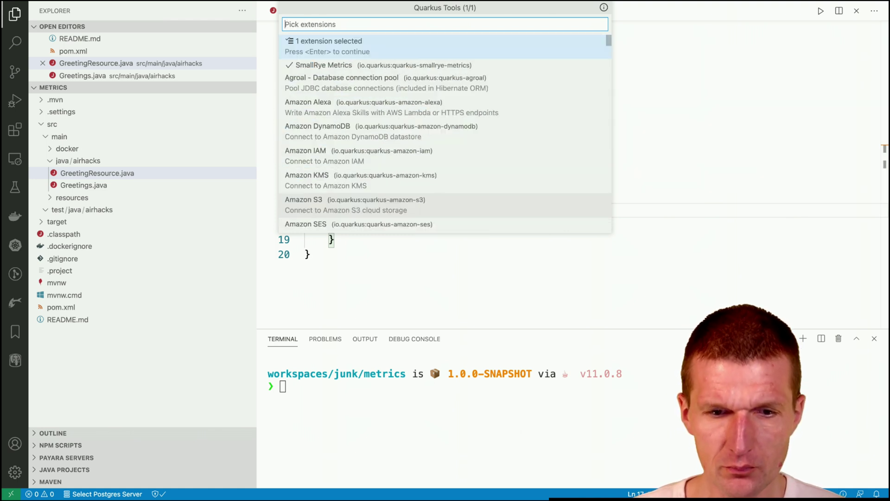
key("Return")
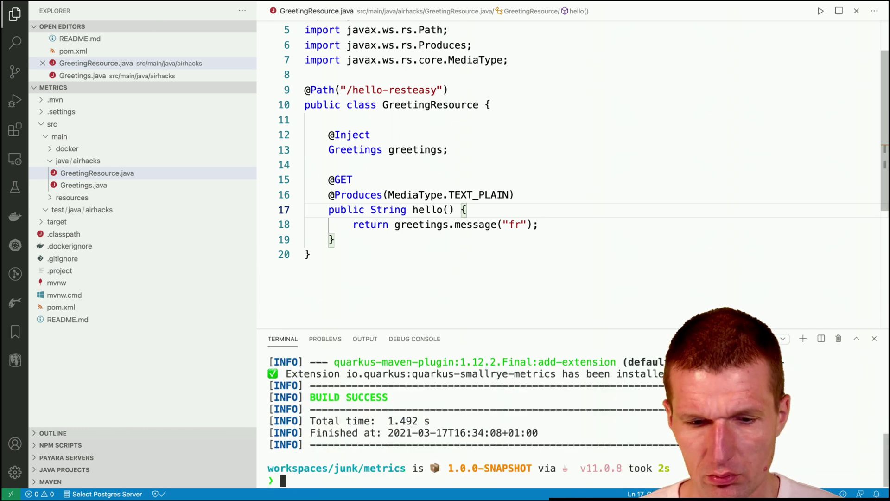
Step: Inject a MetricRegistry field named registry into Greetings
left_click(562, 152)
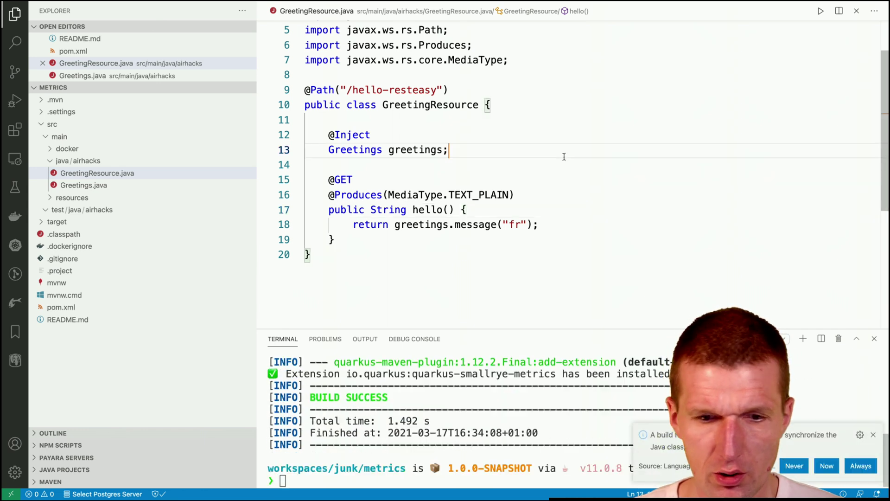
left_click(84, 185)
left_click(480, 70)
key("Return")
key("Return")
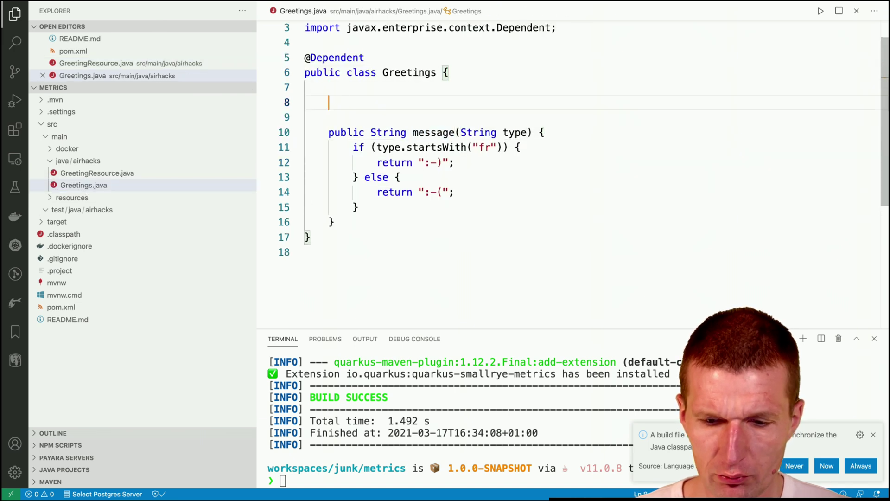
type("@Inject")
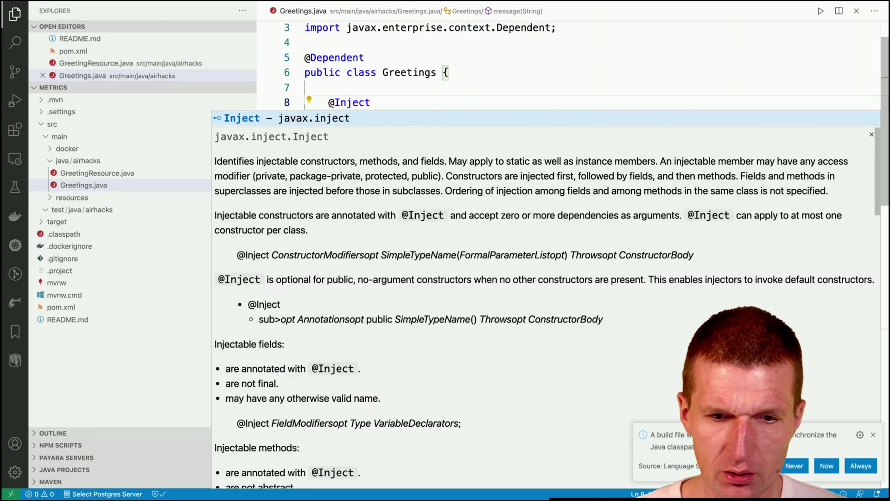
key("Return")
key("Return")
type("Metric")
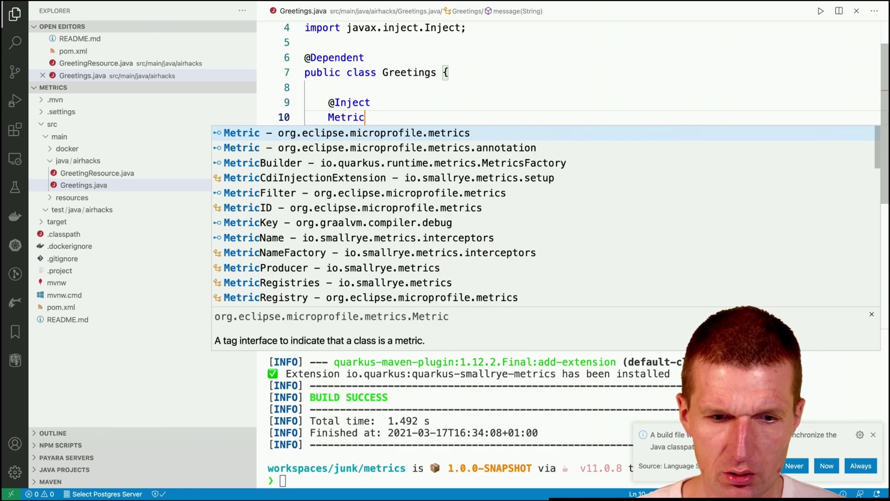
type("R")
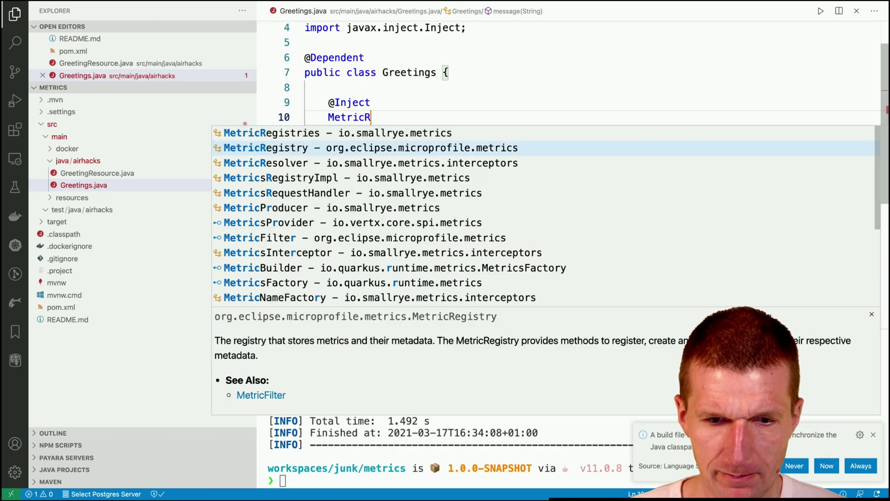
key("Return")
type("ry r")
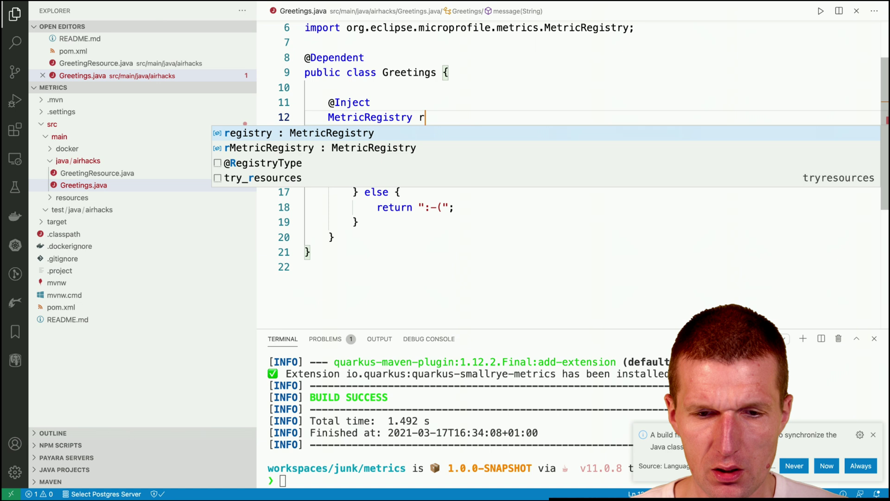
type("egistry")
key("ctrl+z")
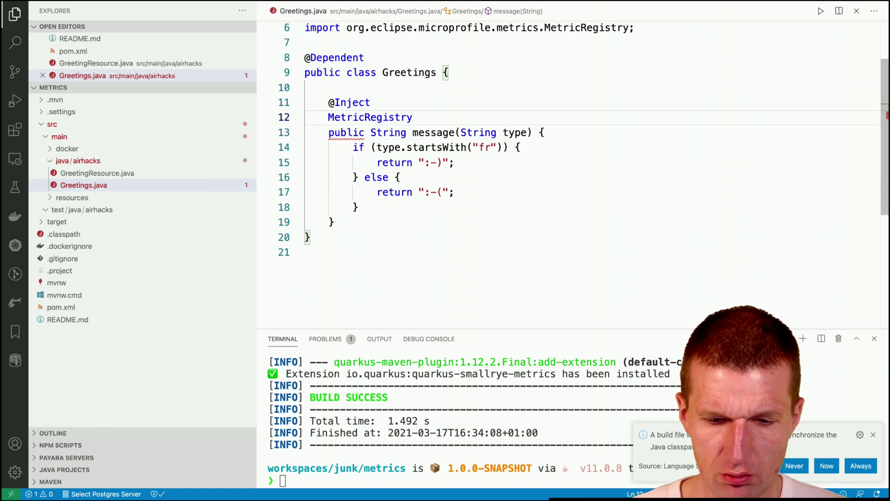
type("regi")
key("Return")
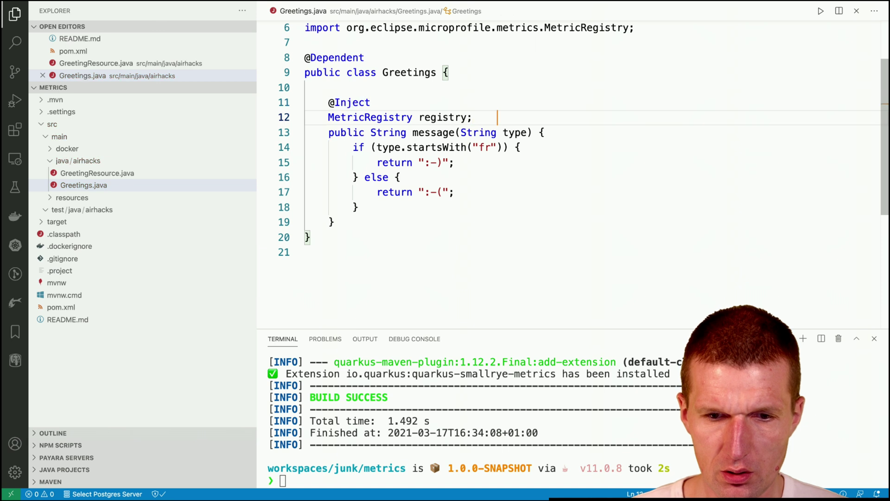
key("Return")
key("Up")
key("Up")
key("End")
key("Return")
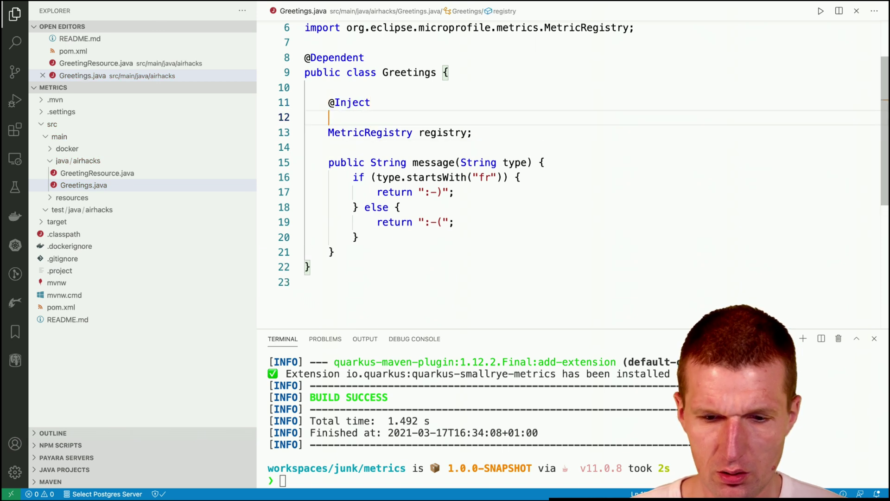
type("@")
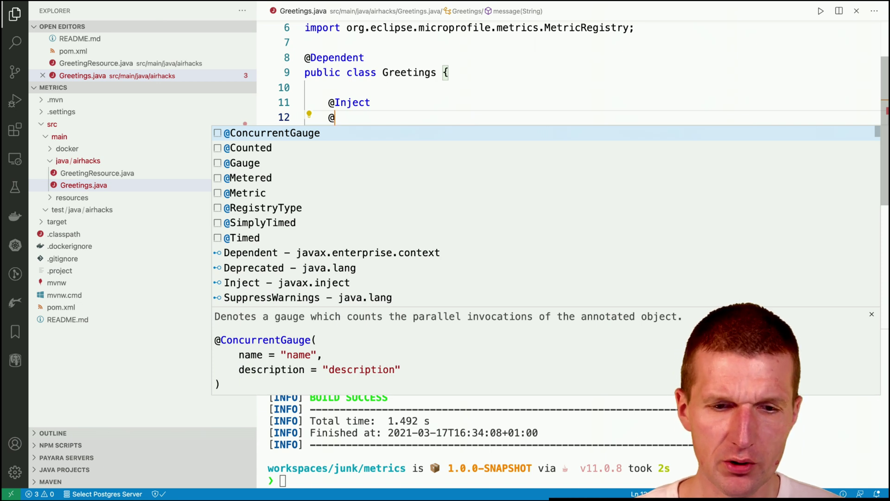
type("Mertr")
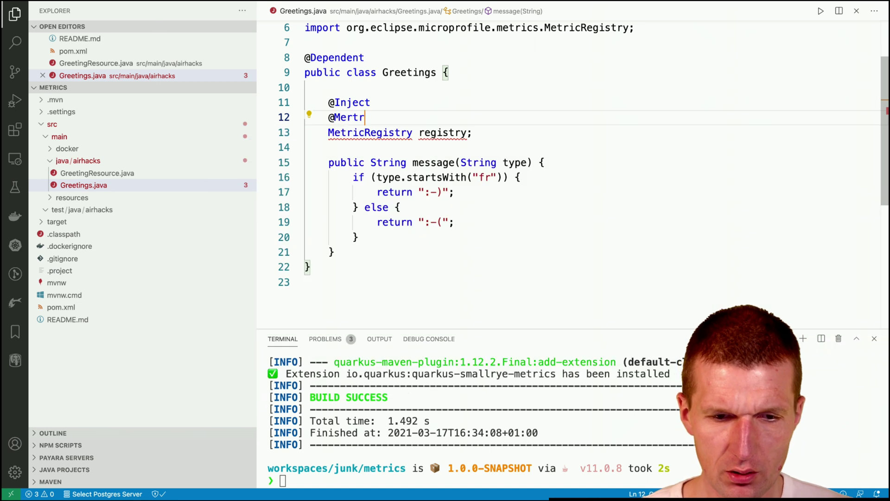
key("BackSpace")
type("tr")
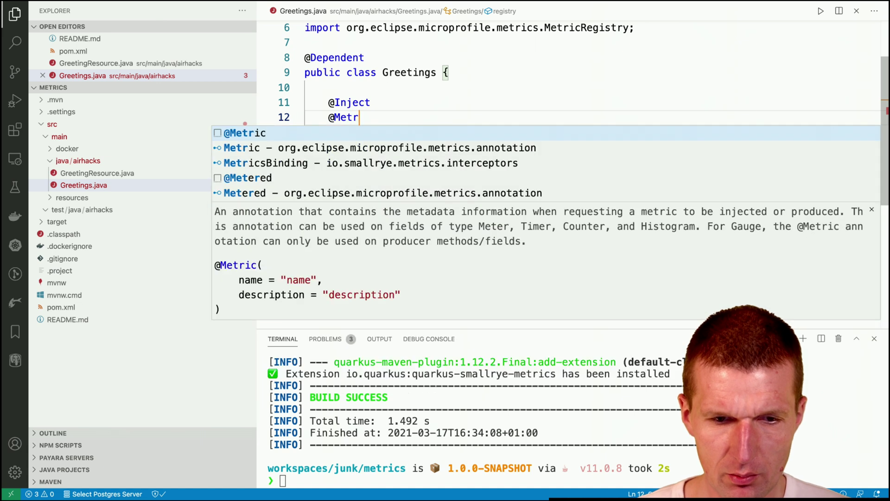
key("BackSpace")
key("BackSpace")
key("BackSpace")
key("BackSpace")
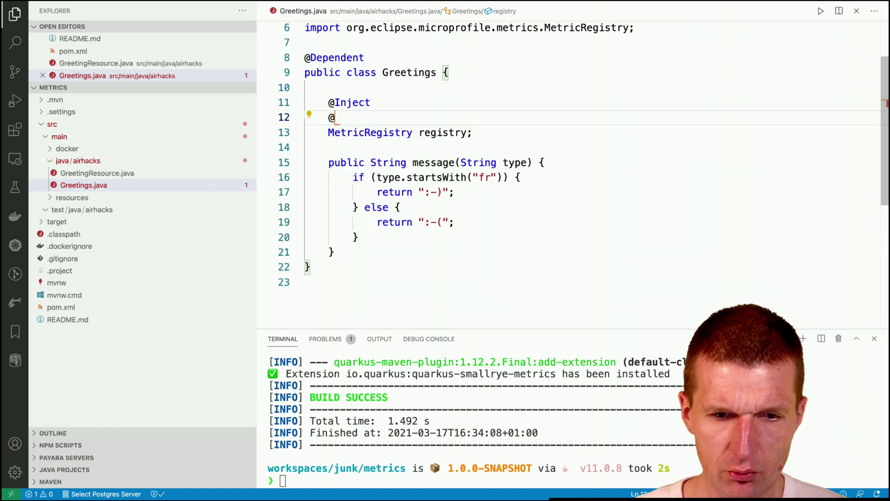
type("Re")
key("Down")
key("Return")
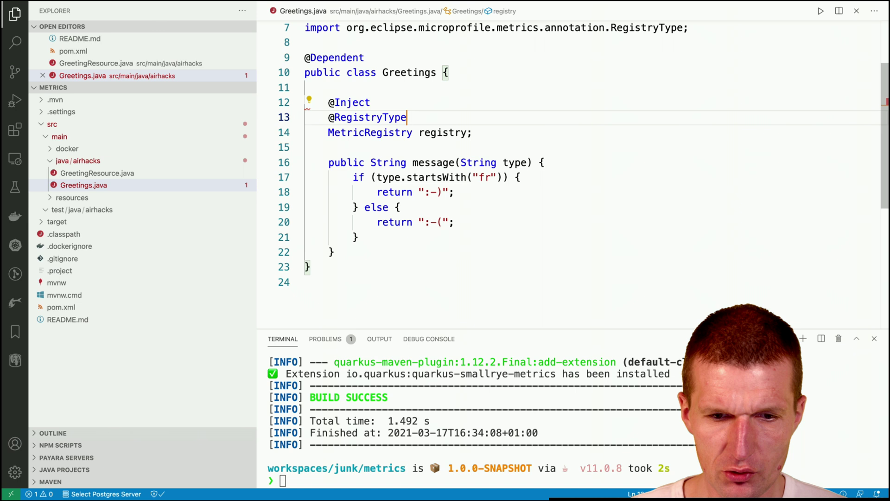
type("(")
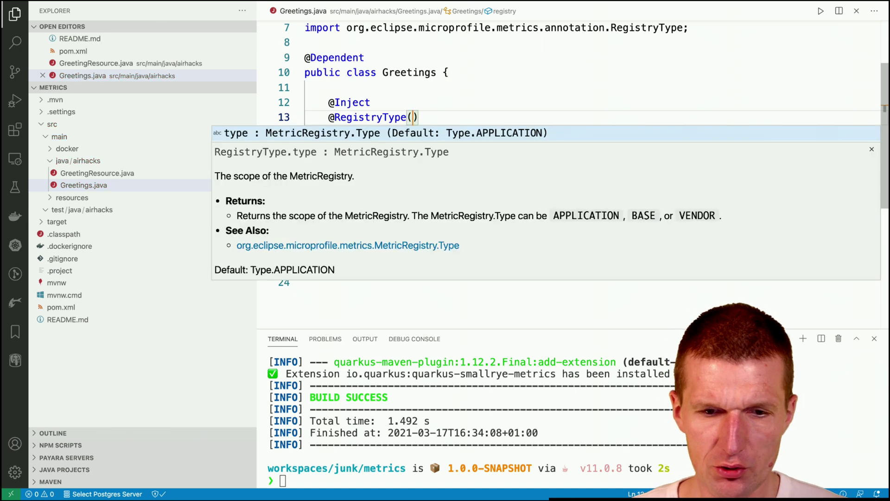
key("Return")
key("ctrl+space")
key("Return")
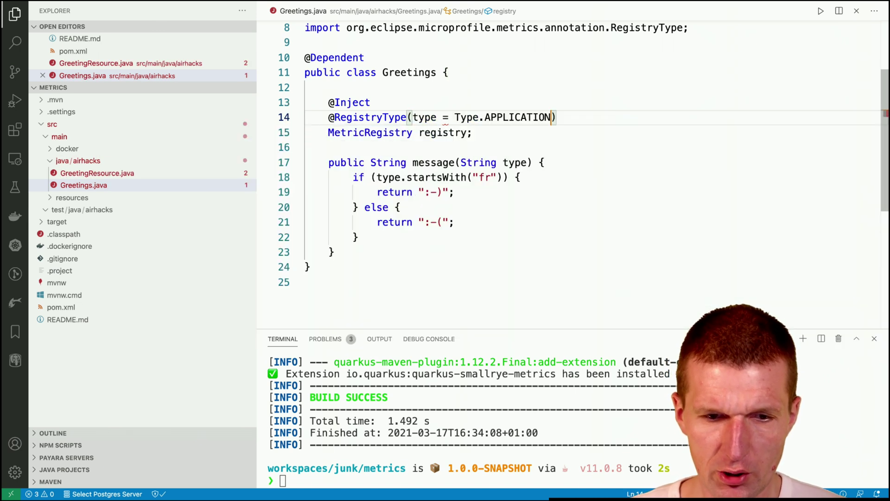
Step: Add this.registry.counter("friendly").inc() inside the fr branch
left_click(472, 162)
mouse_move(436, 177)
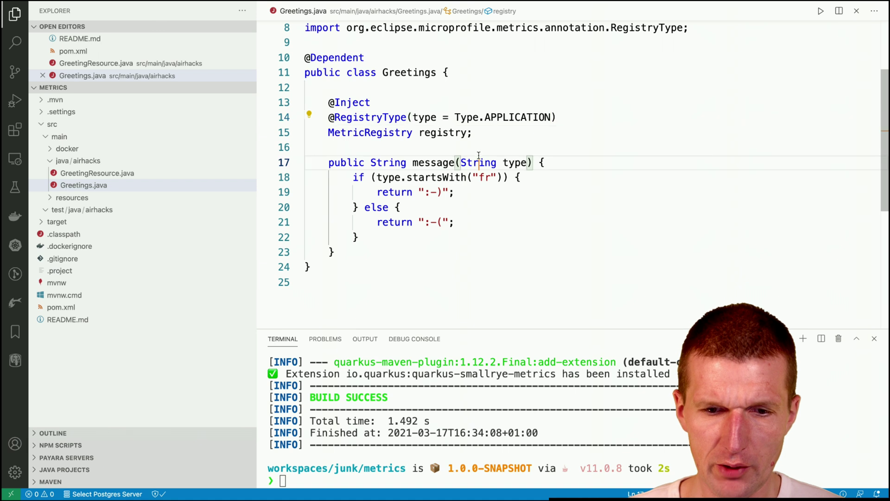
left_click(456, 178)
key("End")
key("Return")
type("re")
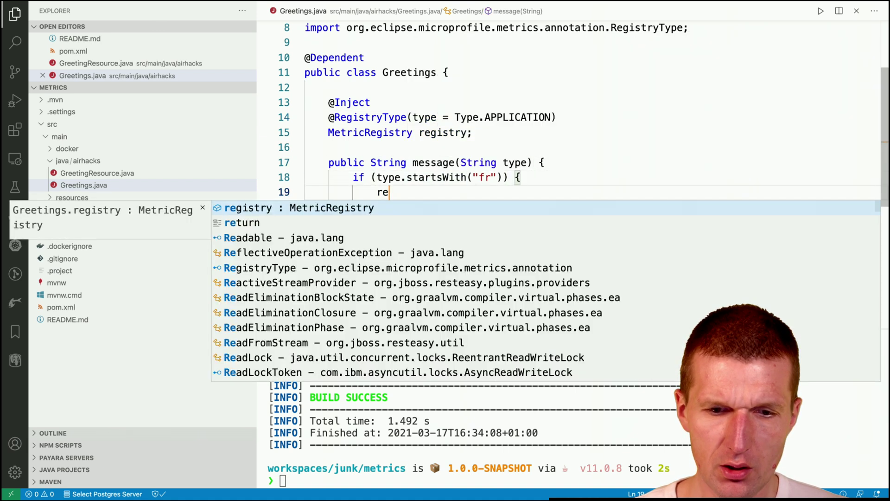
type("gi")
key("Return")
type(".")
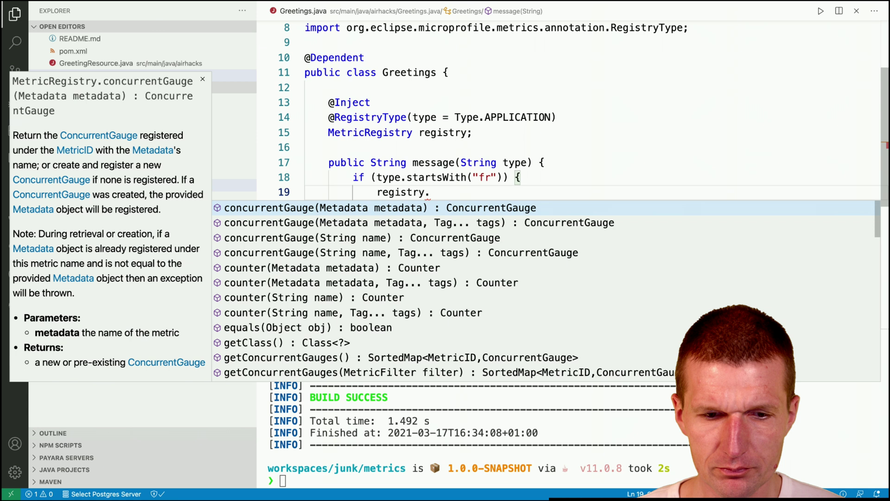
key("shift+Home")
type("this.")
key("Return")
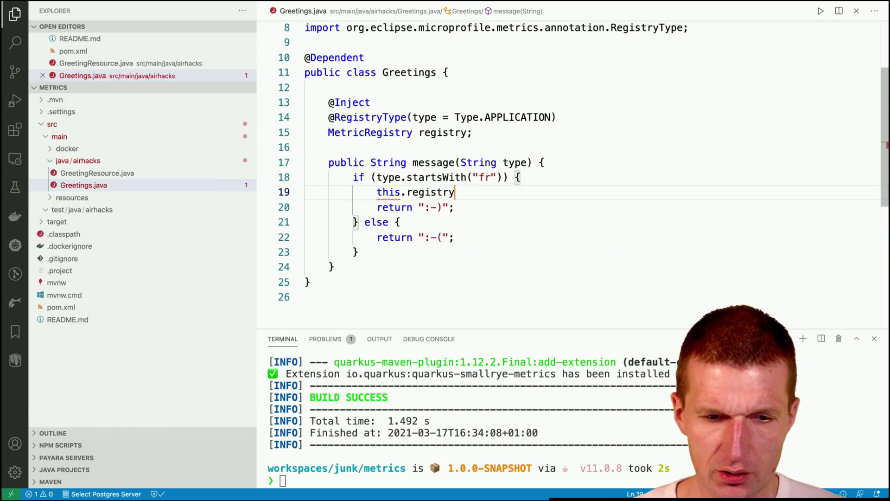
type("c")
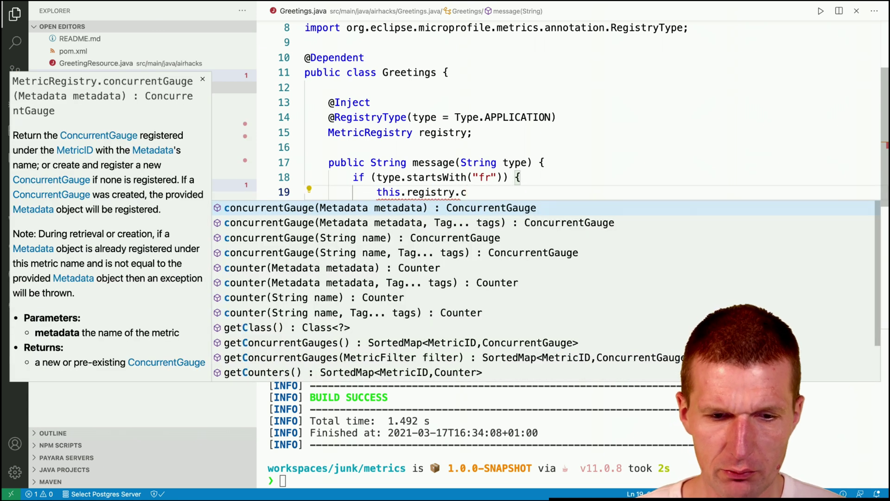
key("Down")
key("Down")
key("Down")
key("Down")
key("Down")
key("Down")
key("Return")
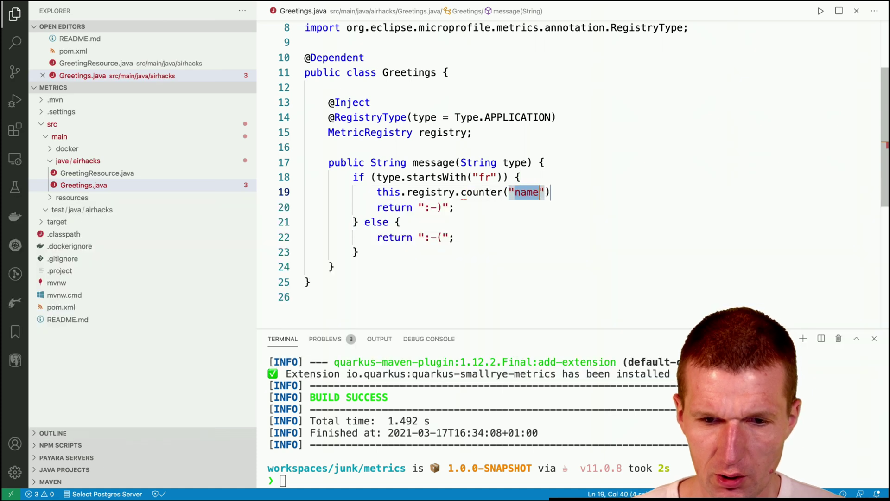
type("f")
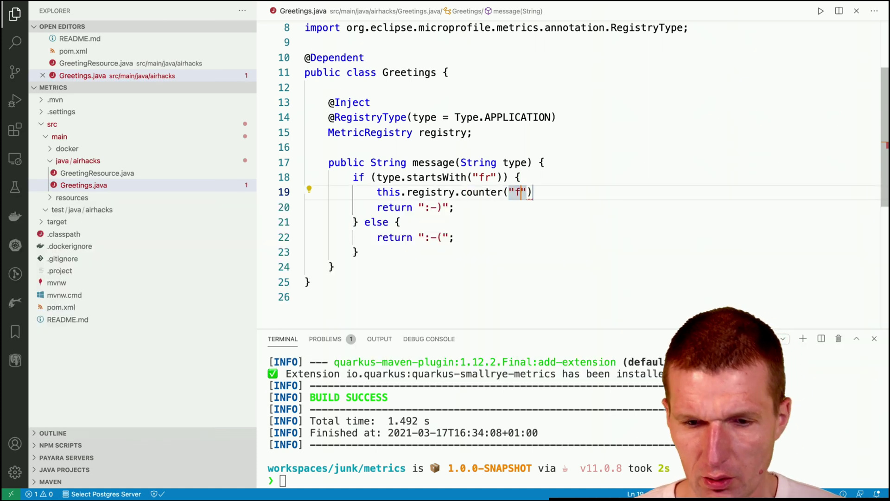
type("ra")
key("BackSpace")
key("BackSpace")
key("BackSpace")
key("BackSpace")
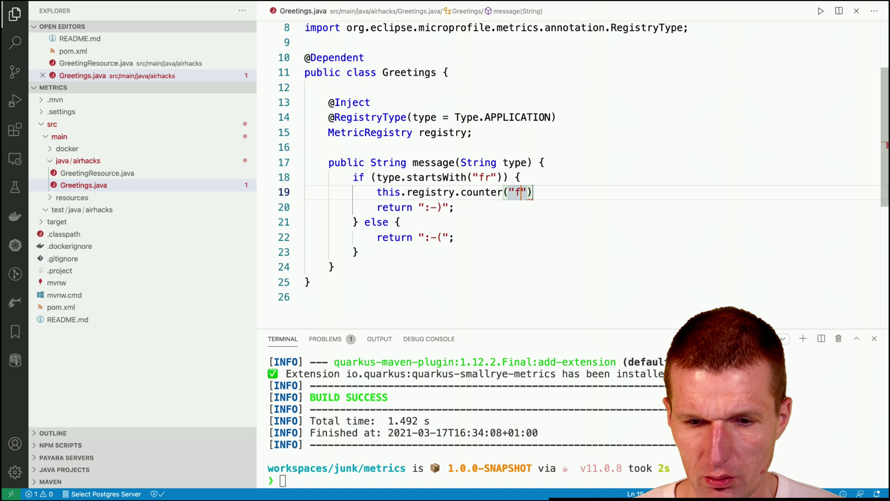
type("riend")
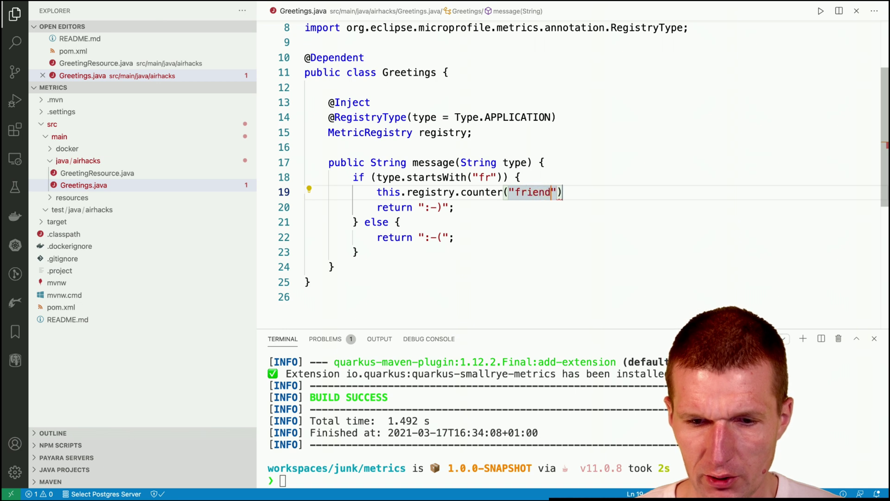
type("ly")
key("Right")
key("Right")
type(".inc")
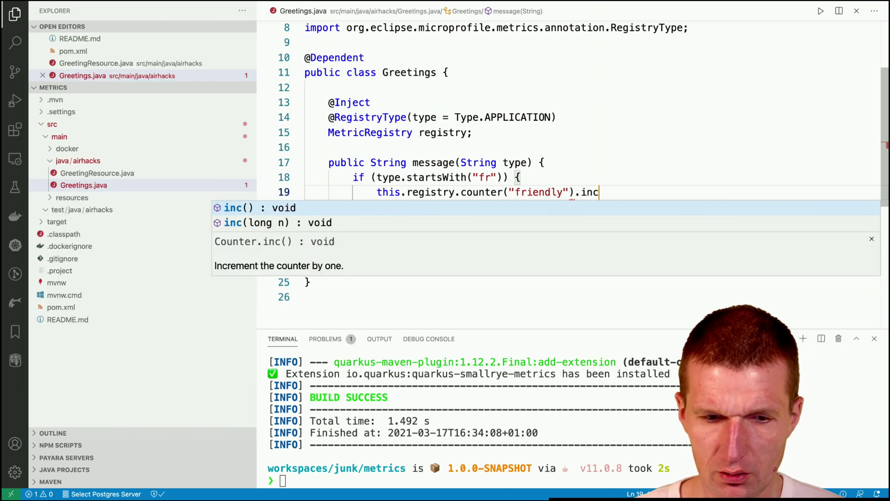
key("Return")
type(";")
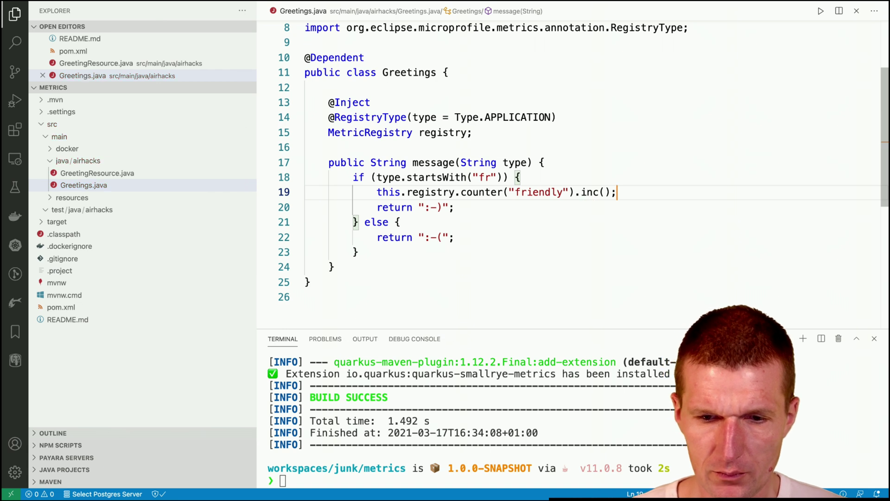
Step: Paste the counter line into the else branch and select "friendly" for renaming
key("shift+Home")
key("ctrl+c")
key("ctrl+End")
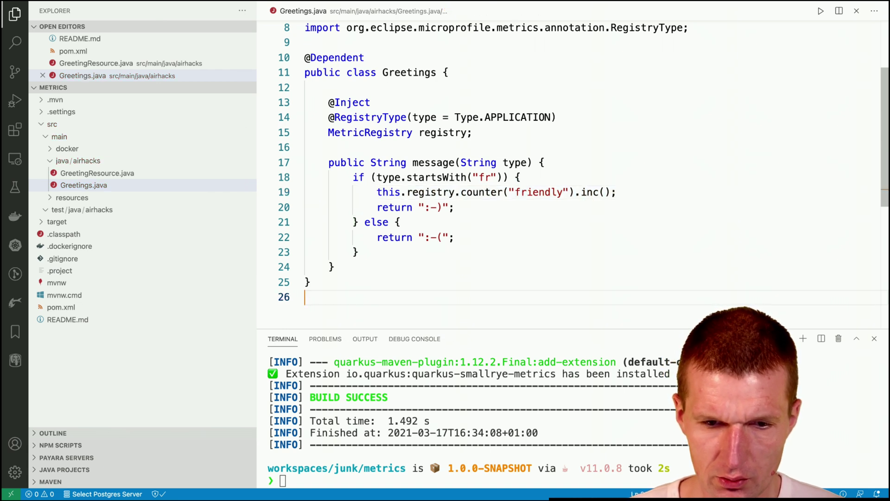
left_click(431, 220)
key("Return")
key("ctrl+v")
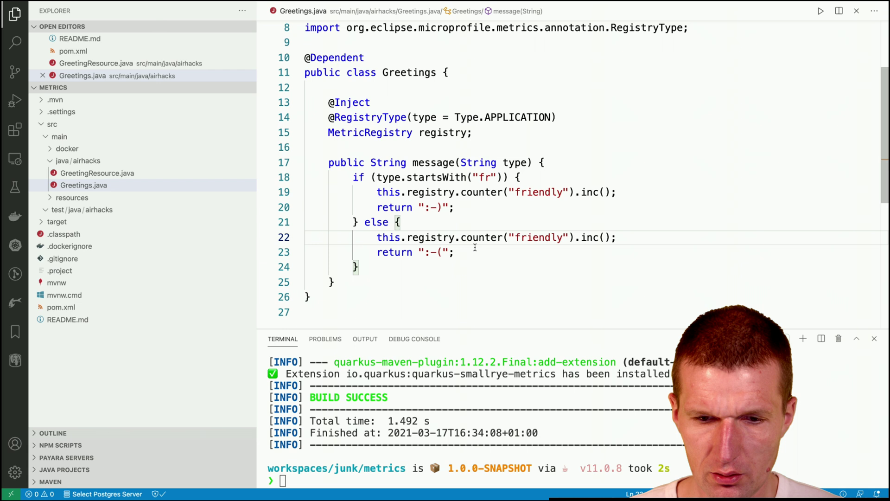
double_click(529, 237)
type("u")
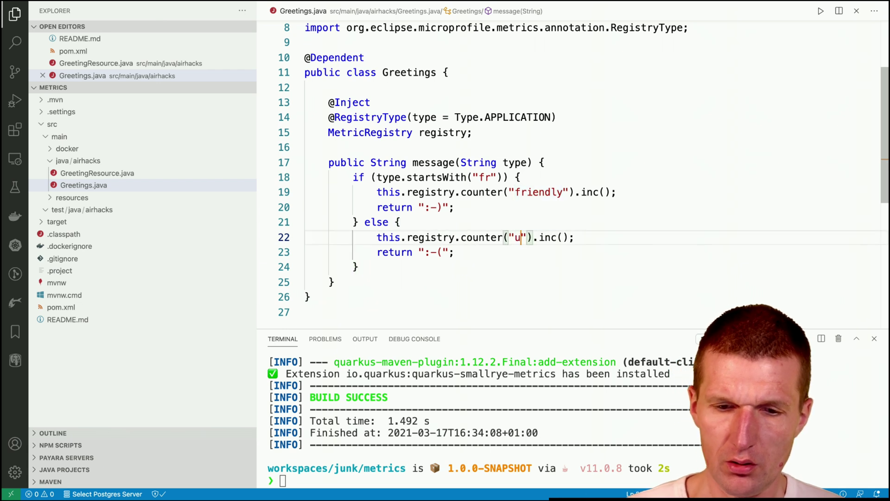
type("nfriend")
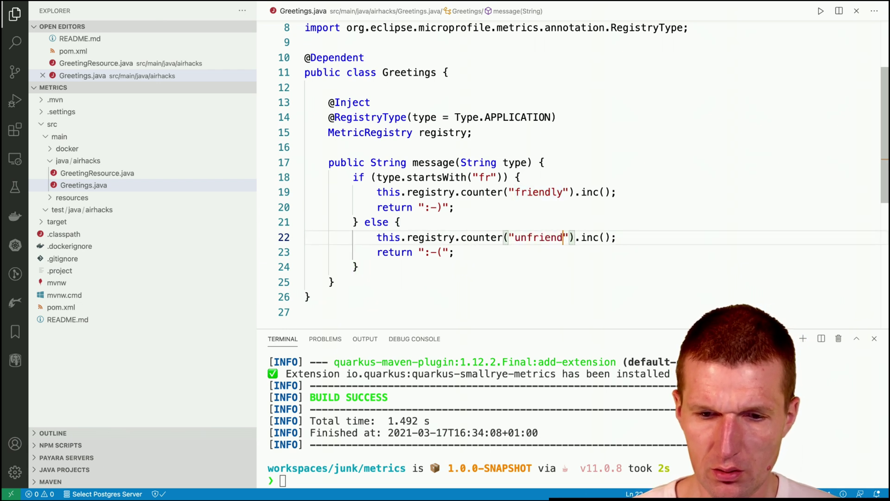
type("ly")
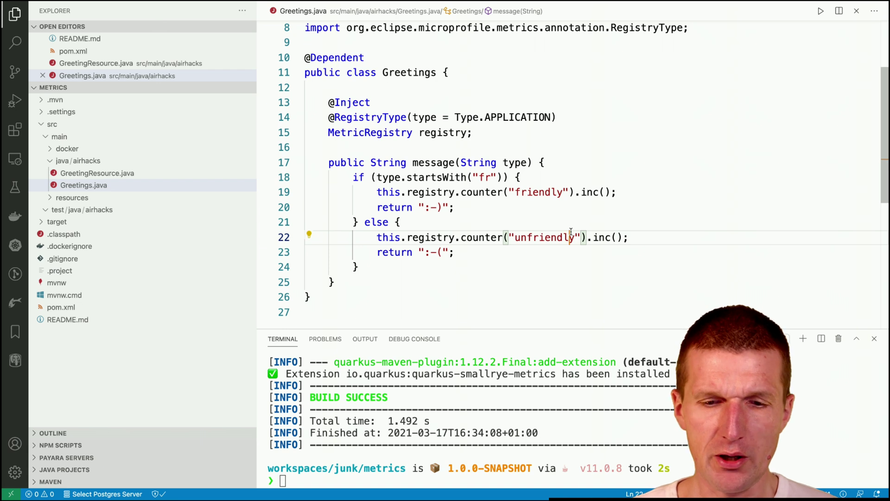
Step: Launch Quarkus dev mode from the terminal, then clear the terminal output
left_click(533, 462)
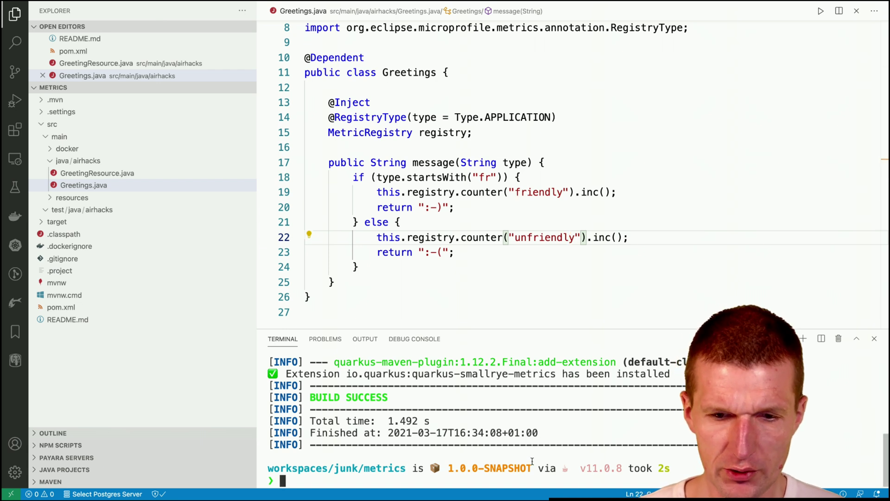
key("Up")
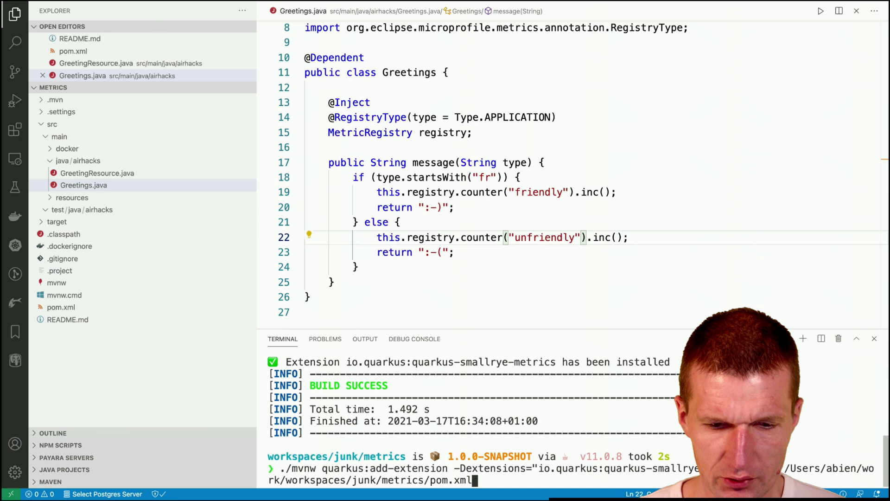
key("ctrl+c")
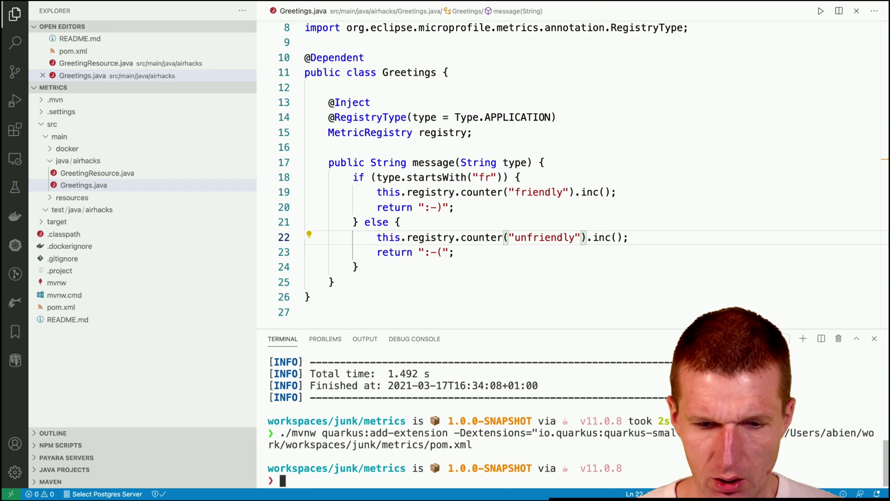
type("m")
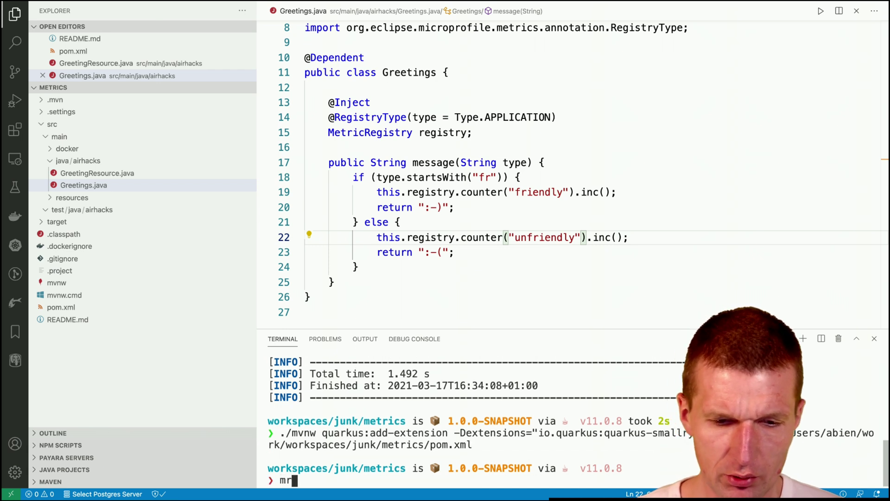
type("vn clean in")
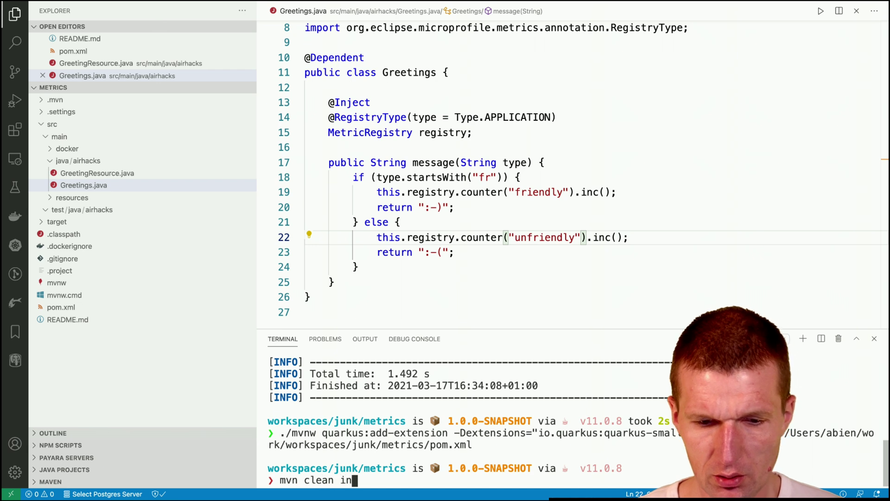
key("BackSpace")
key("BackSpace")
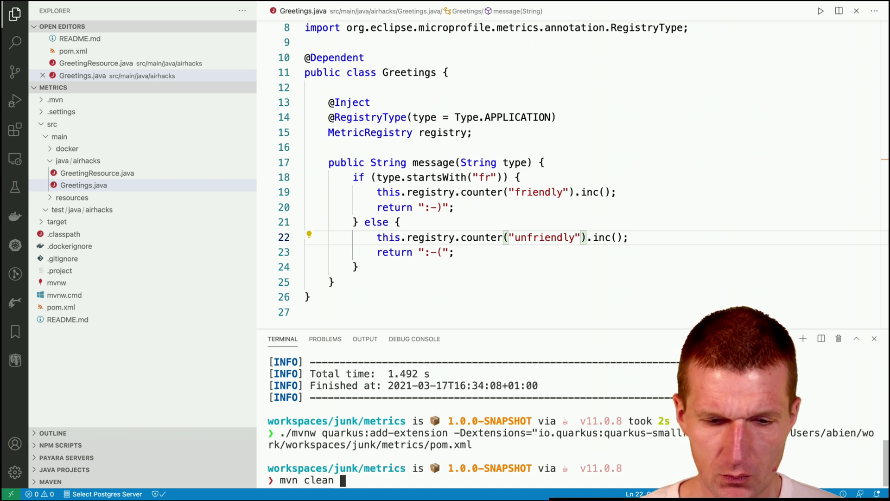
type("compile q")
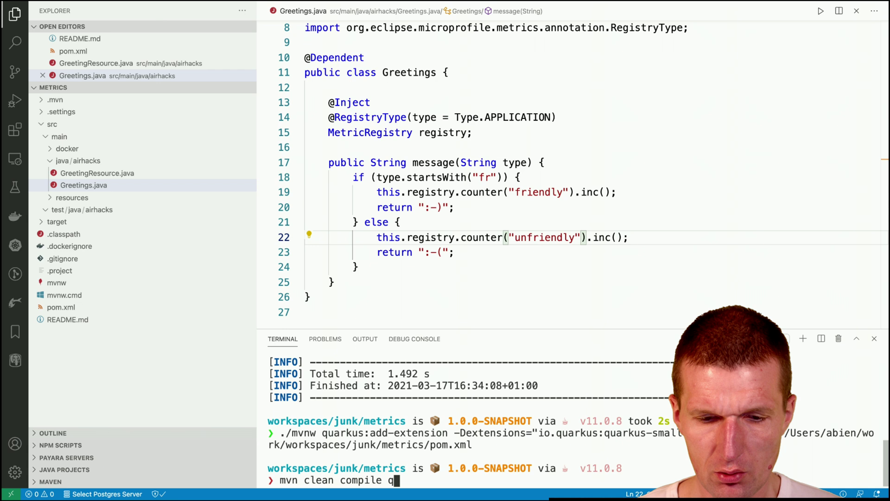
type("uarkus:De")
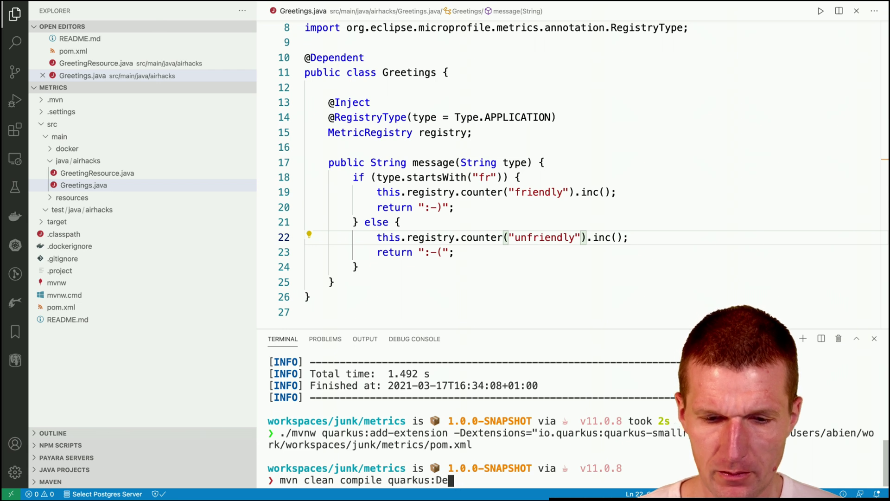
key("BackSpace")
key("BackSpace")
type("dev")
key("Return")
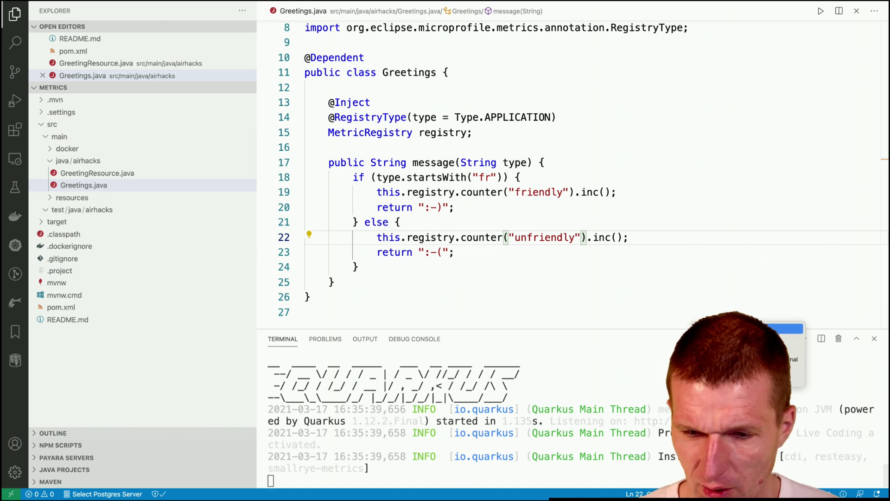
key("ctrl+c")
key("super+k")
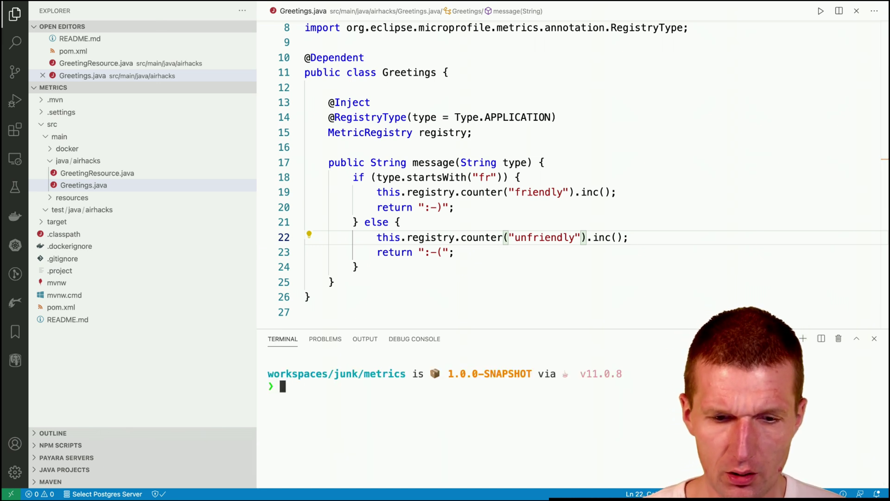
left_click(91, 173)
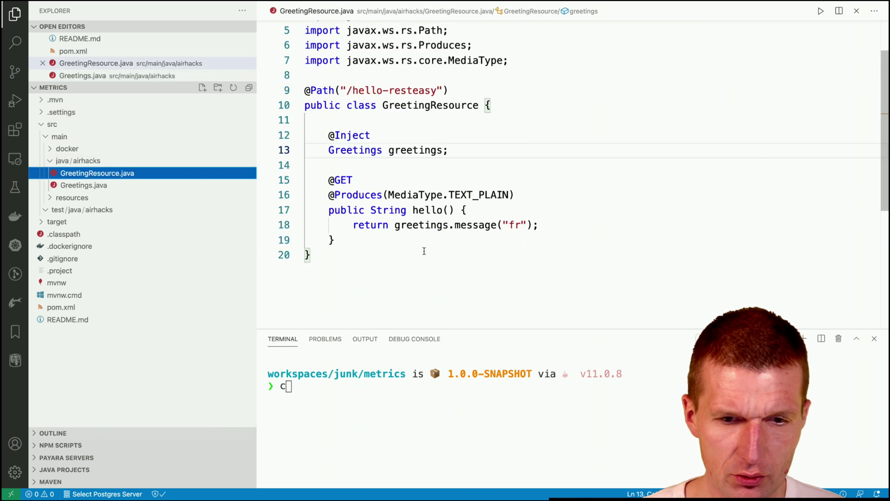
left_click_drag(351, 90, 436, 91)
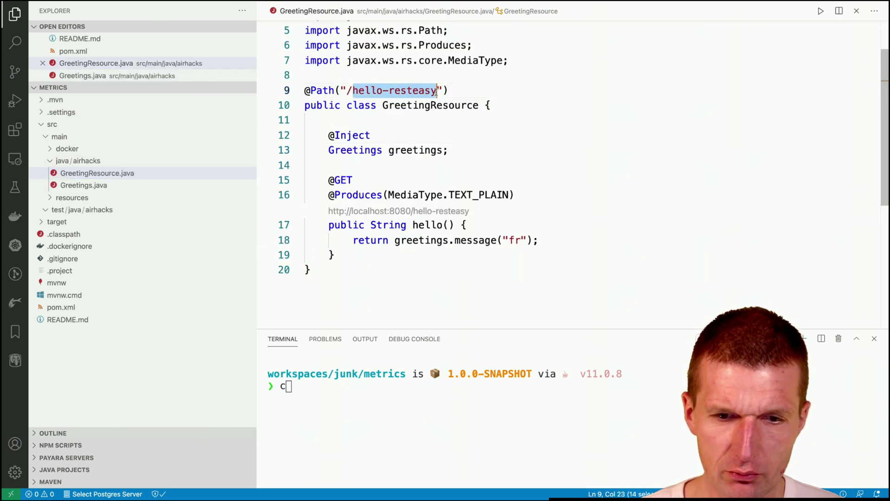
type("greet")
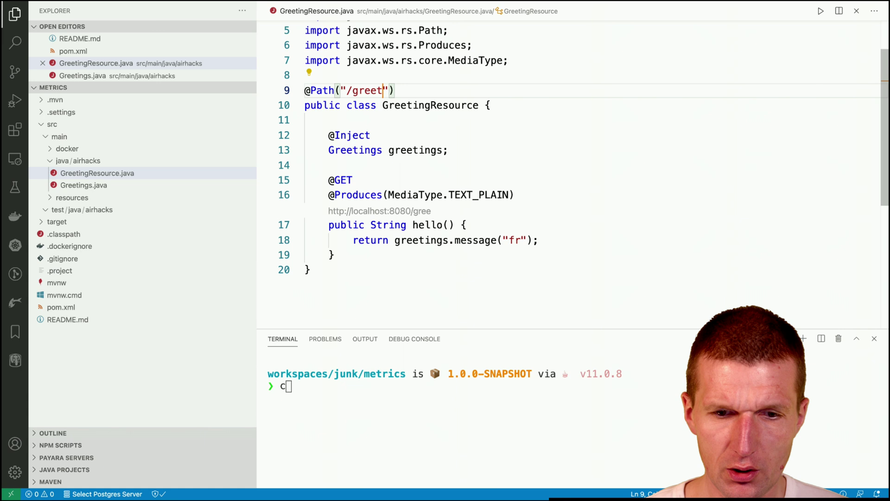
type("ins")
type("s")
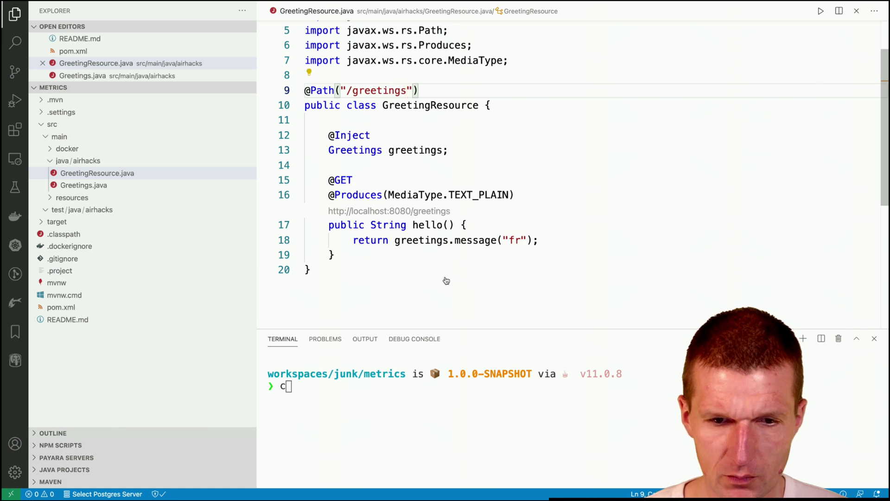
type("url ")
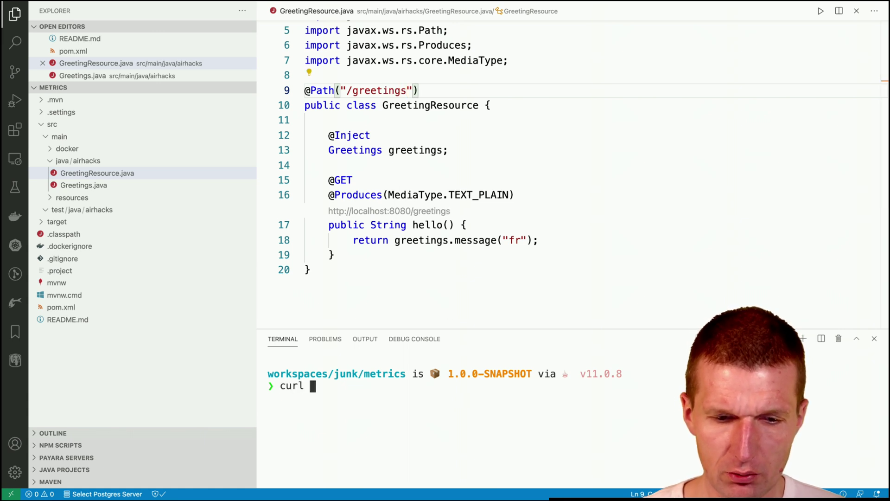
type("localhost:")
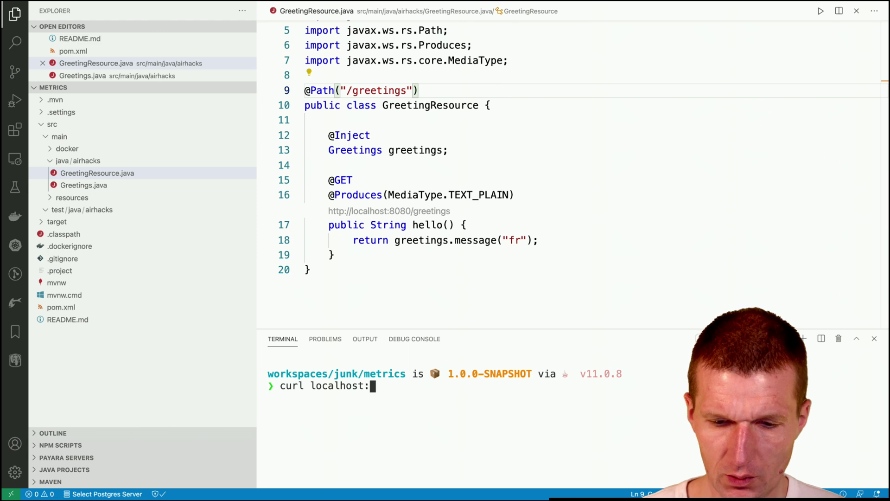
type("8080/g")
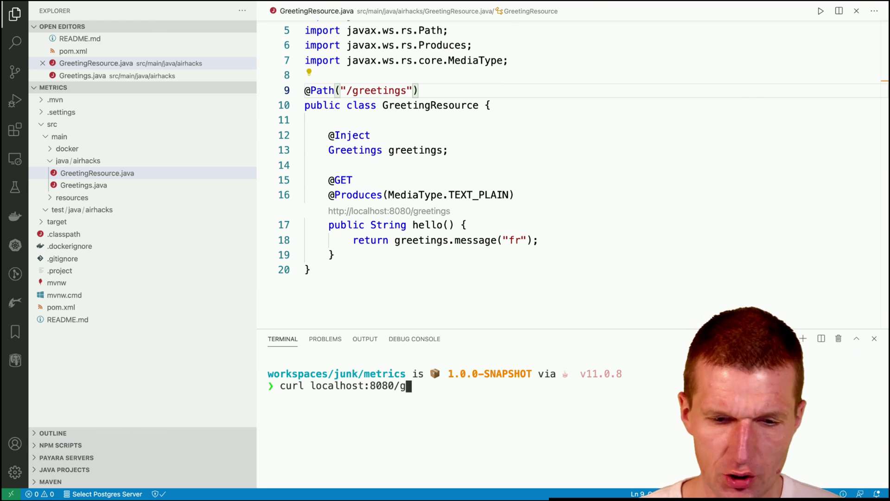
type("reetings")
Step: Request /greetings (returns ':-)'), then change GreetingResource's message argument to "ufr"
key("Return")
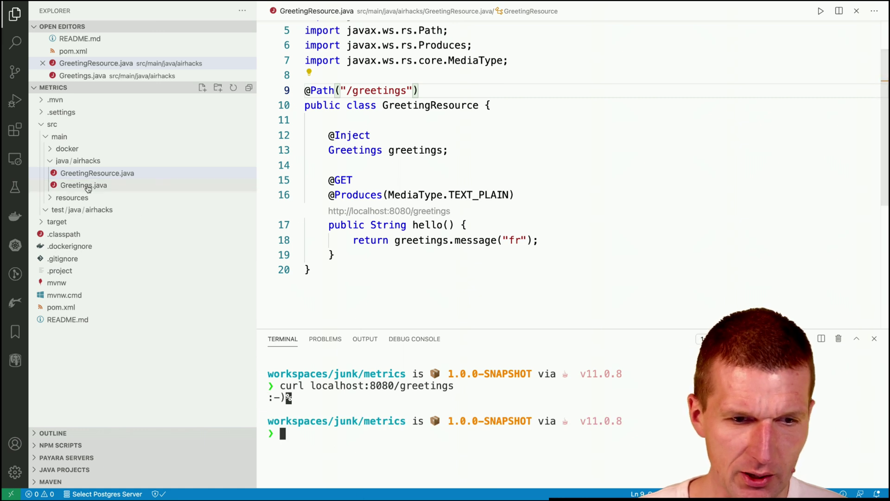
left_click(86, 187)
left_click(98, 172)
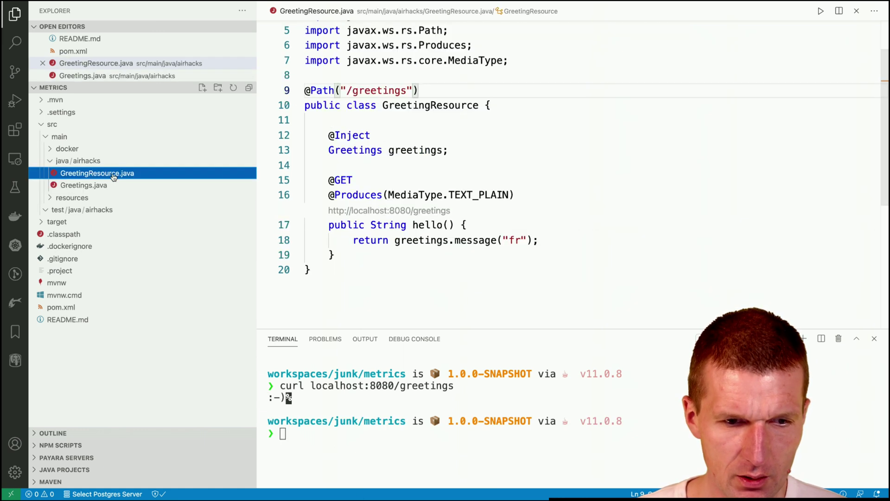
left_click(508, 241)
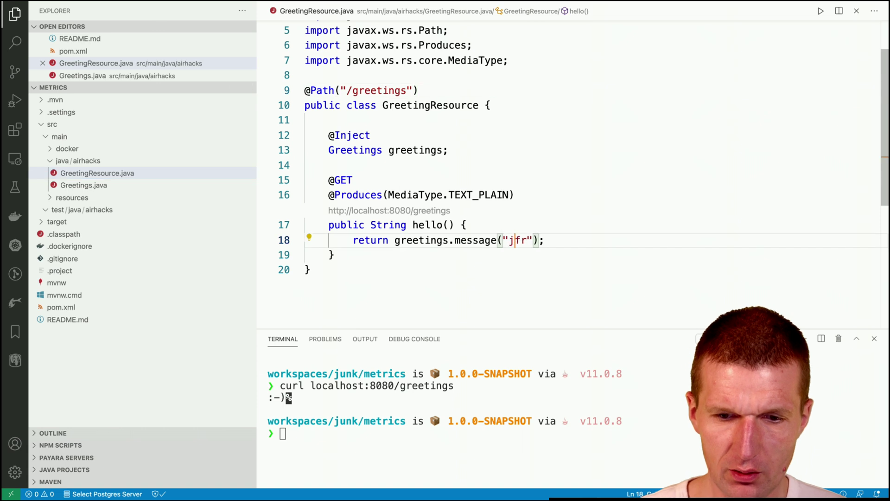
type("u")
Step: Rerun the /greetings curl request, which now returns ':-('
left_click(622, 404)
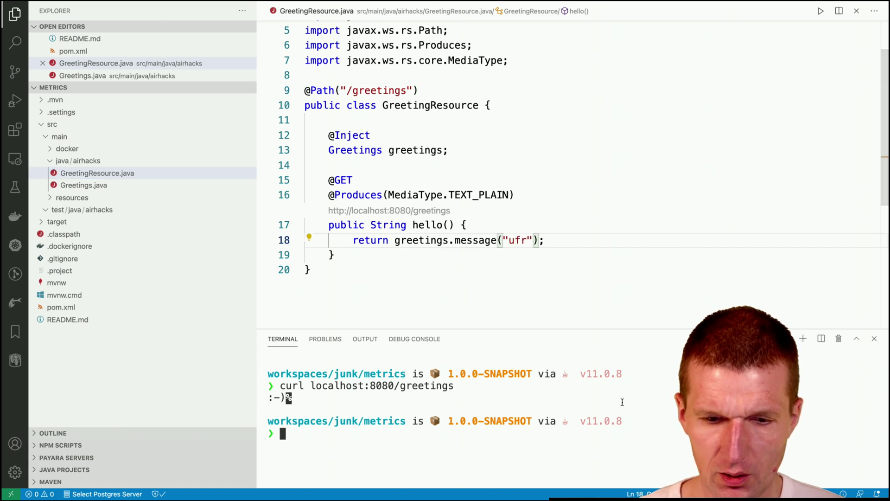
key("Up")
key("Return")
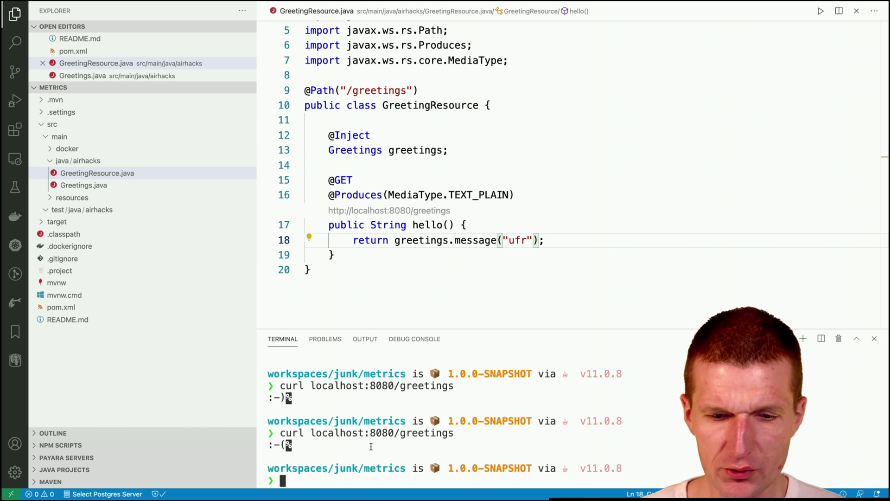
key("Up")
Step: Curl /q/metrics and /q/metrics/application, showing friendly and unfriendly totals at 1.0
key("BackSpace")
key("BackSpace")
key("BackSpace")
key("BackSpace")
key("BackSpace")
key("BackSpace")
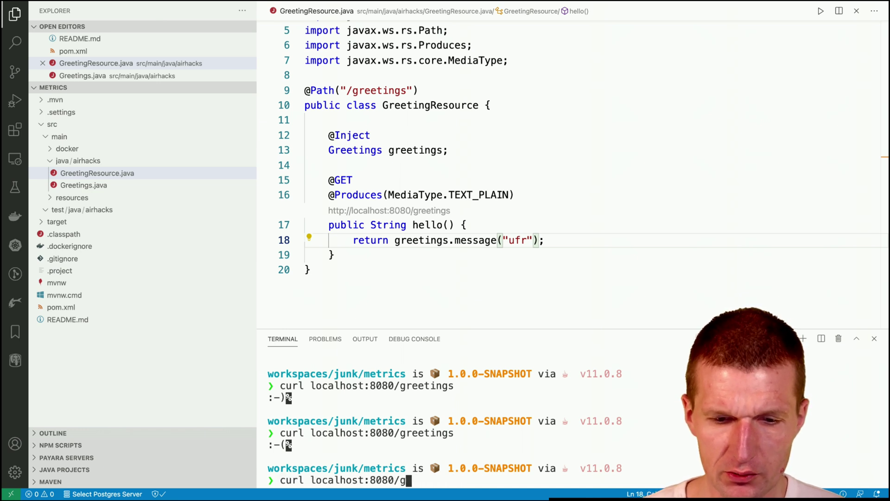
type("/")
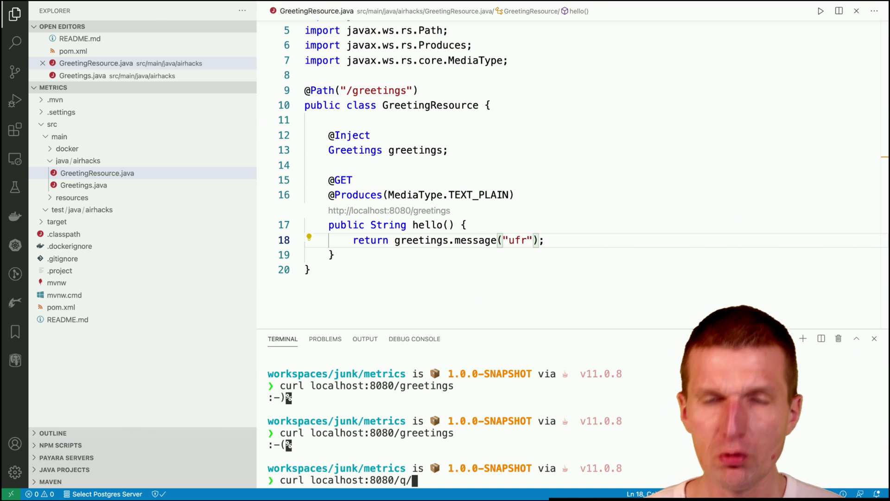
type("metr")
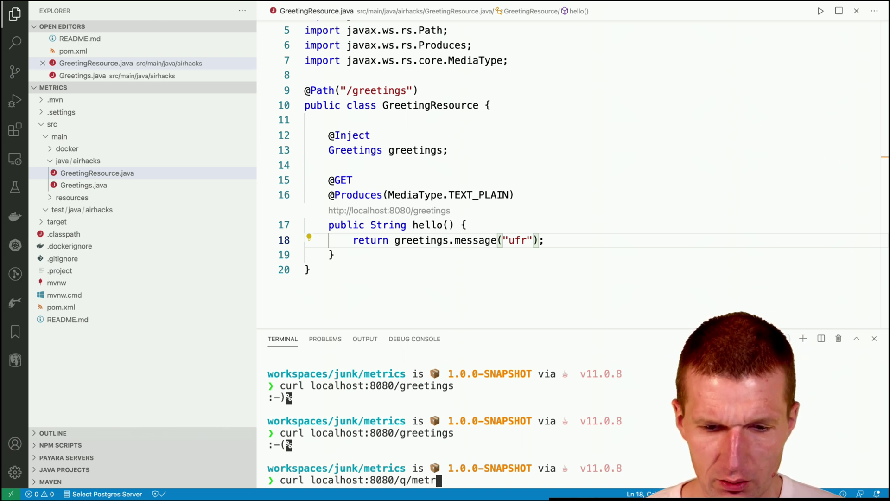
type("ics")
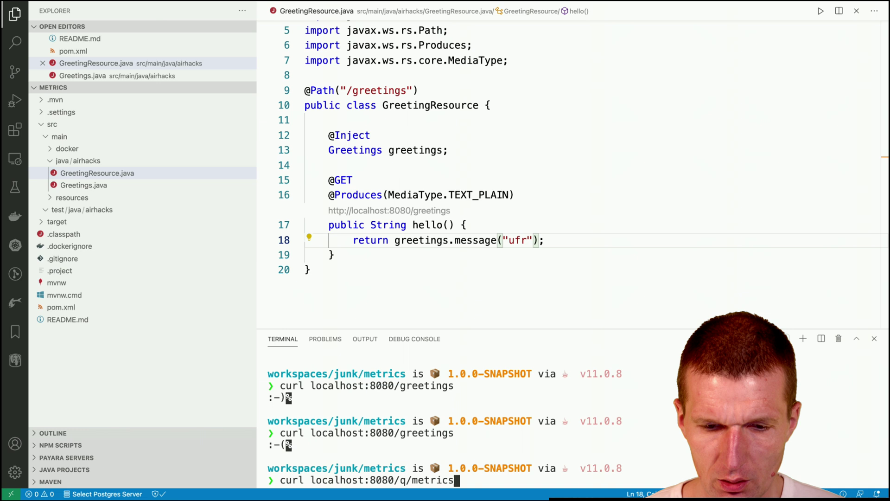
key("Return")
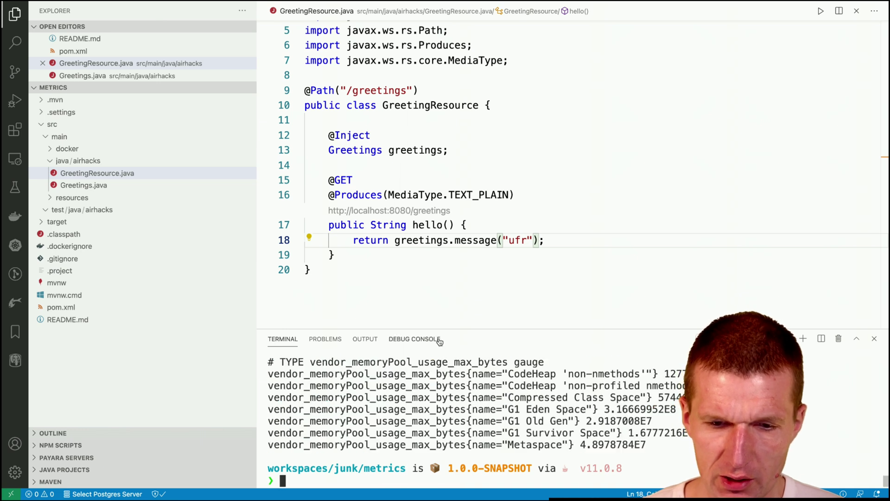
left_click_drag(439, 328, 445, 161)
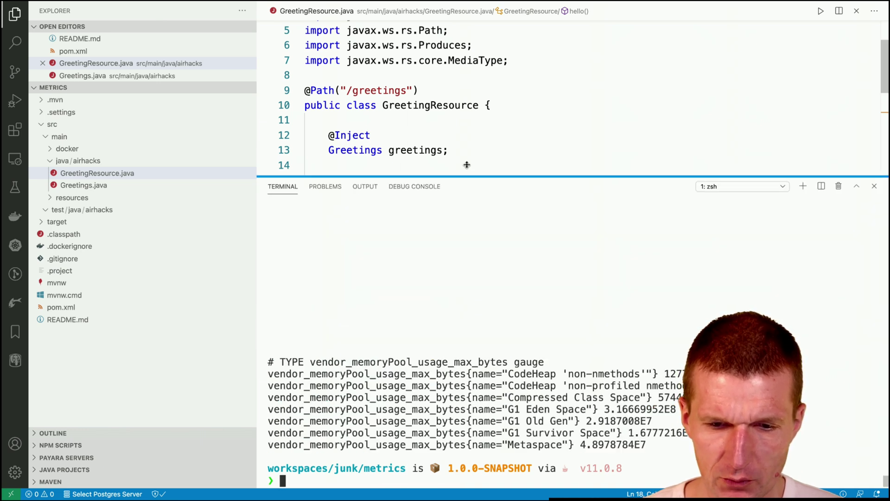
scroll(467, 297, "up", 1)
scroll(465, 303, "up", 5)
scroll(464, 306, "up", 5)
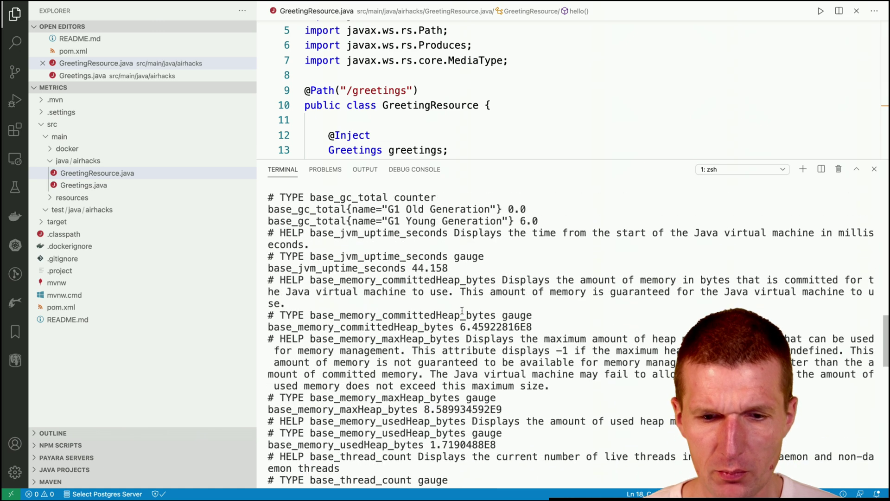
scroll(462, 311, "up", 3)
scroll(462, 311, "up", 5)
scroll(462, 311, "up", 3)
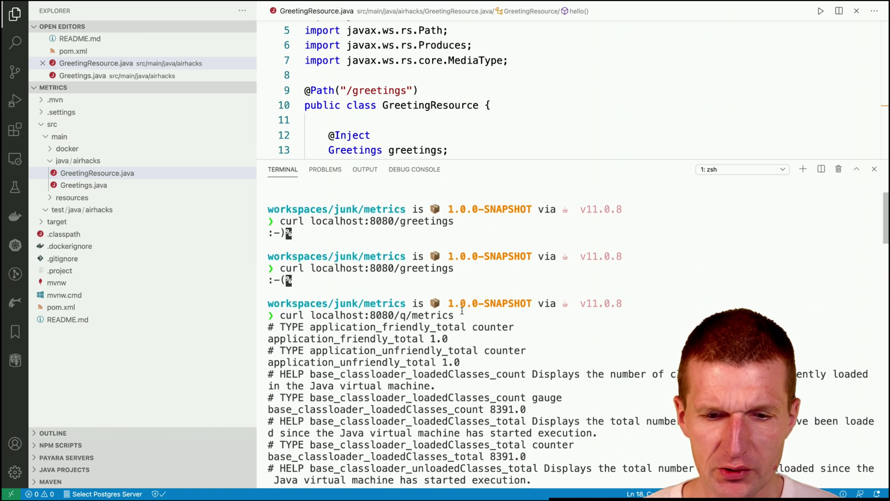
scroll(462, 311, "down", 15)
key("Up")
type("/")
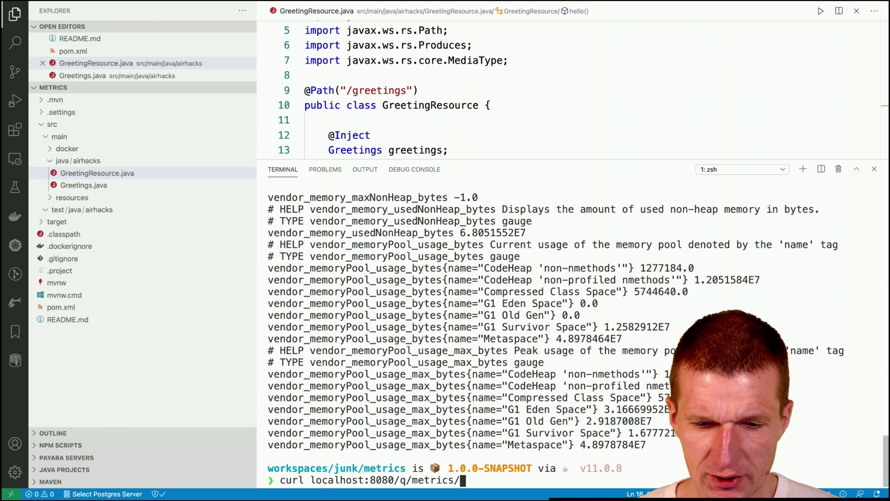
type("application")
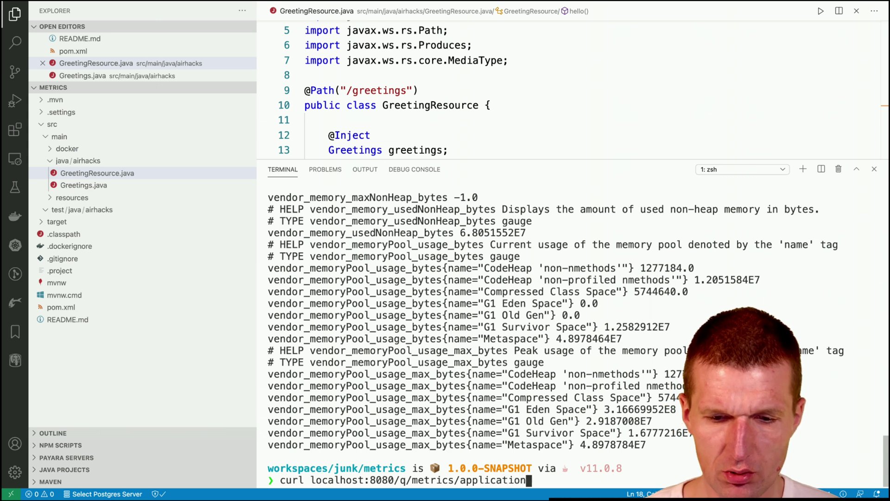
key("Return")
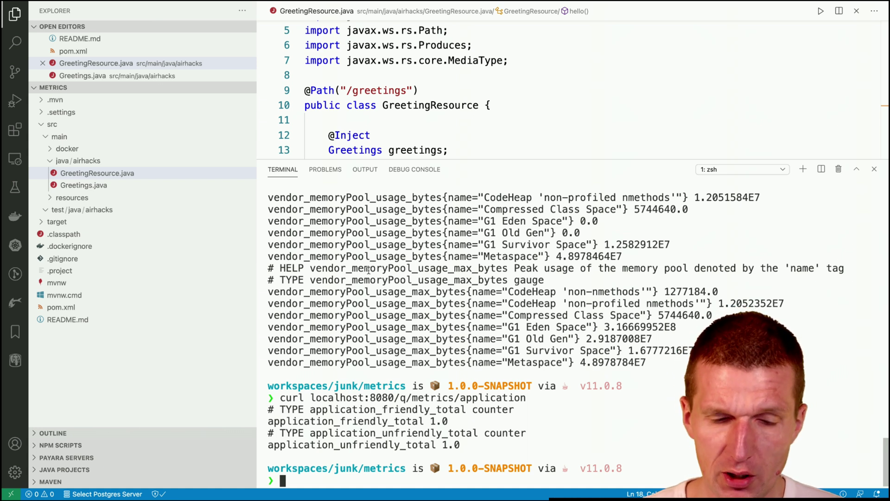
Step: In pom.xml, replace smallrye-metrics with quarkus-micrometer-registry-prometheus and dismiss the build-sync prompt
left_click(60, 307)
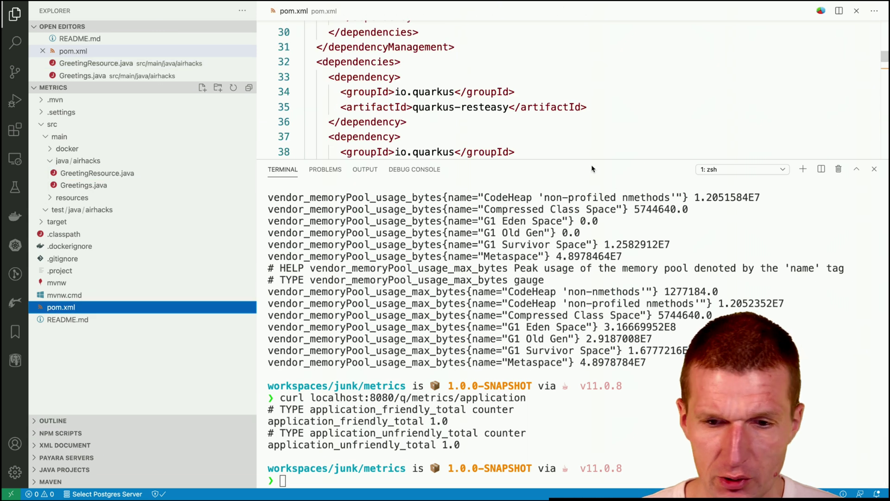
left_click_drag(590, 159, 594, 368)
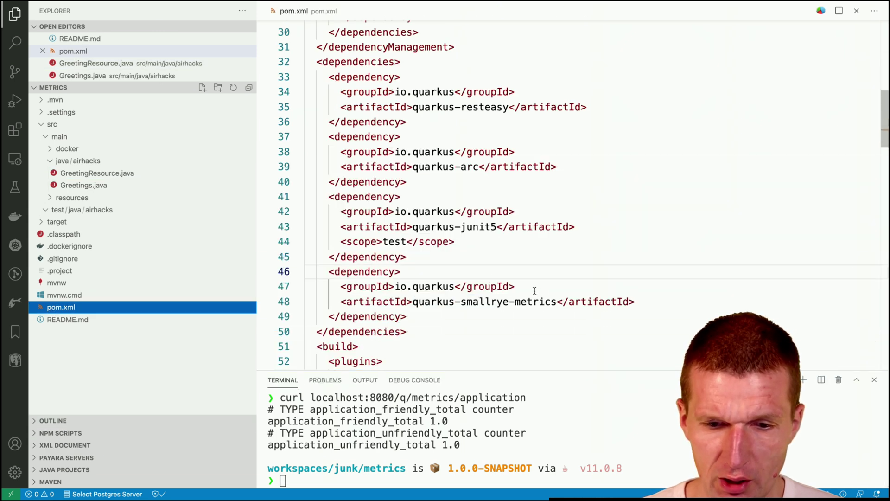
left_click(447, 301)
double_click(471, 302)
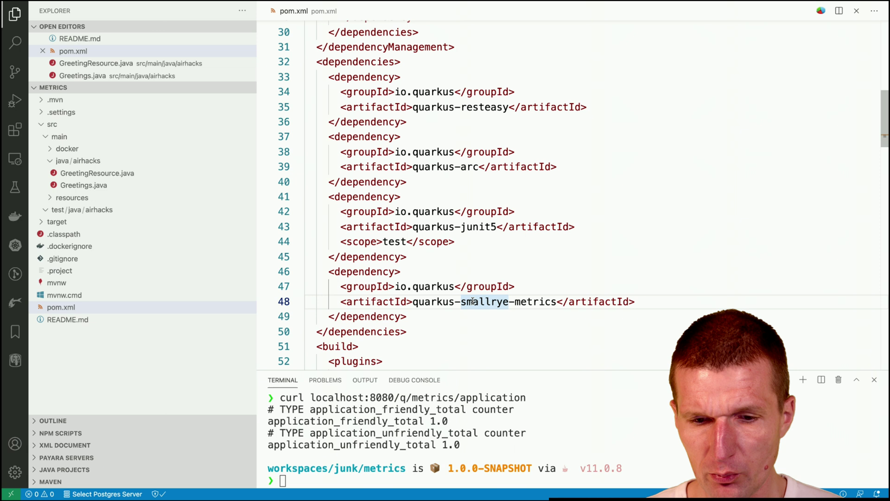
left_click_drag(459, 302, 556, 300)
type("m")
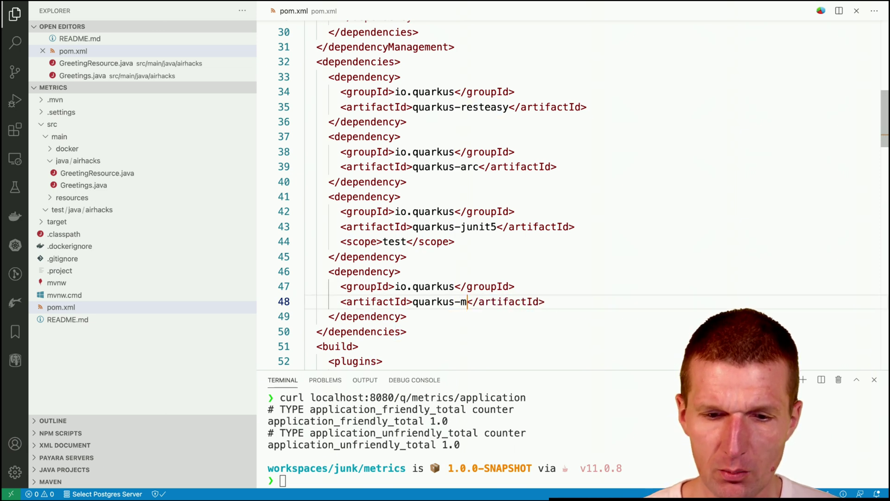
type("icrometer")
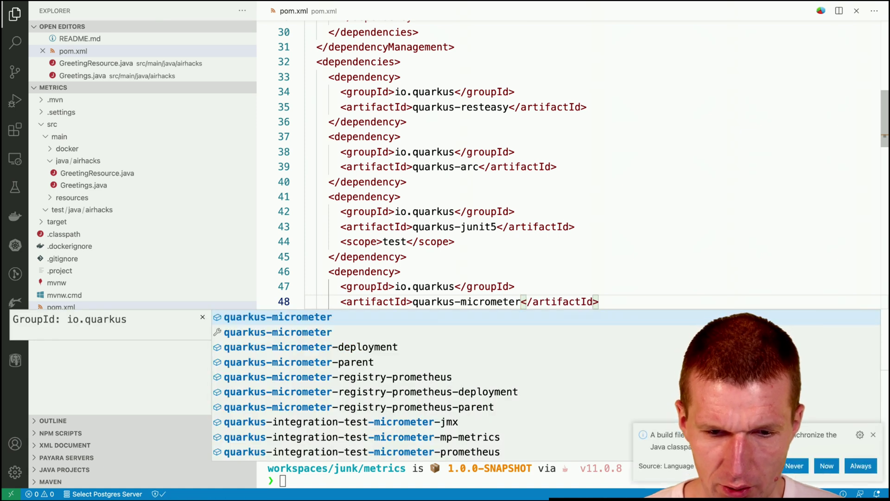
type("-pro")
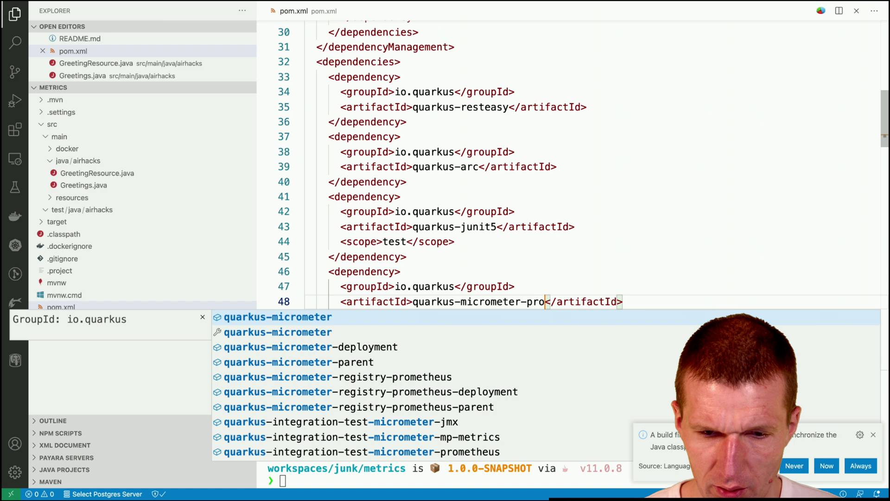
type("e")
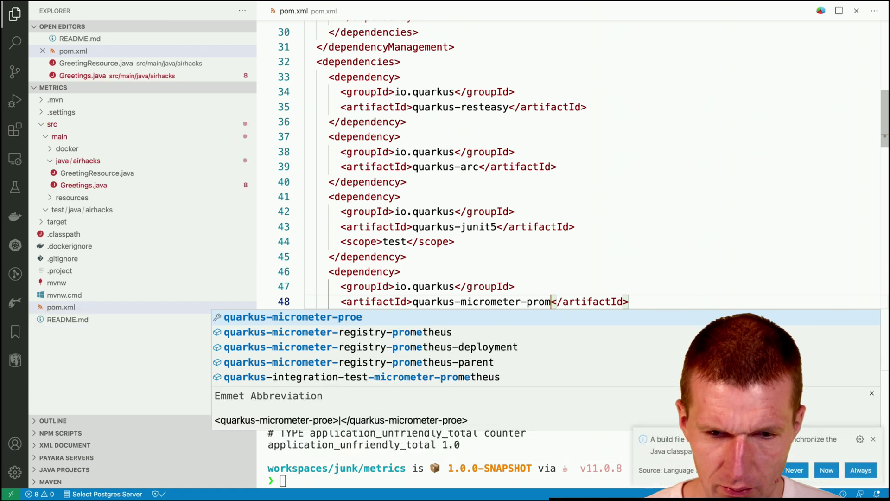
key("BackSpace")
type("m")
key("Down")
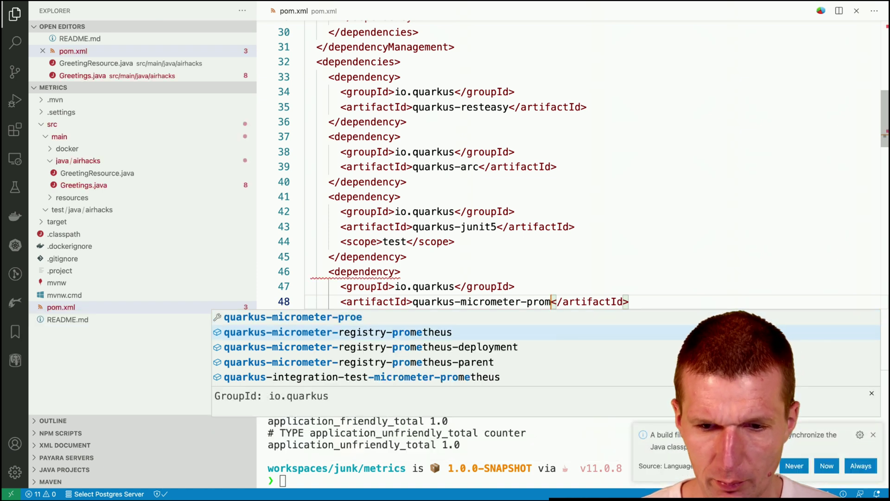
key("Return")
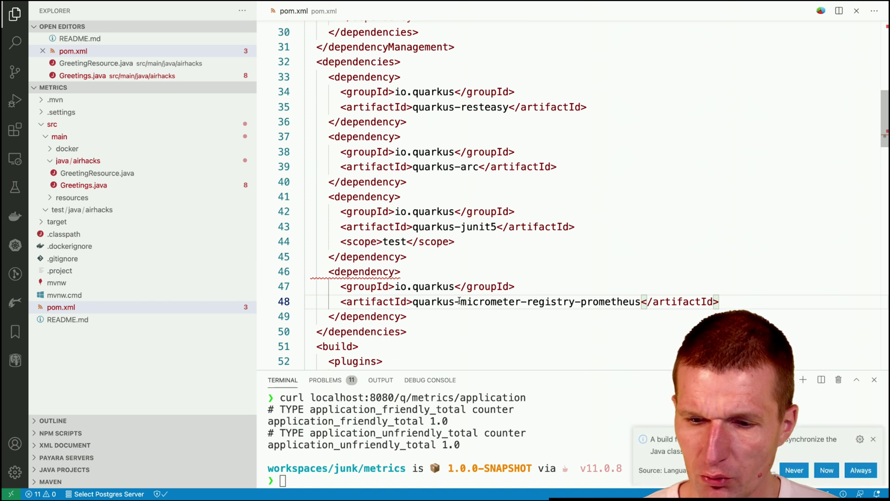
left_click(870, 466)
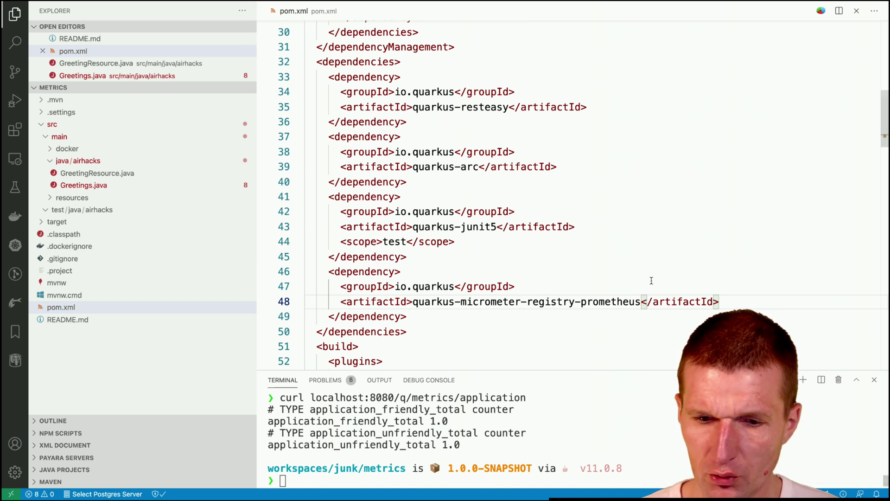
left_click(515, 286)
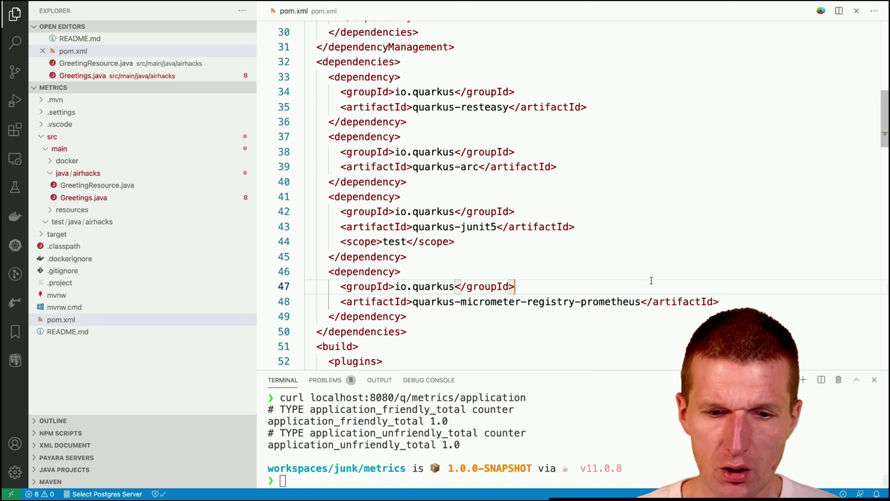
left_click(89, 197)
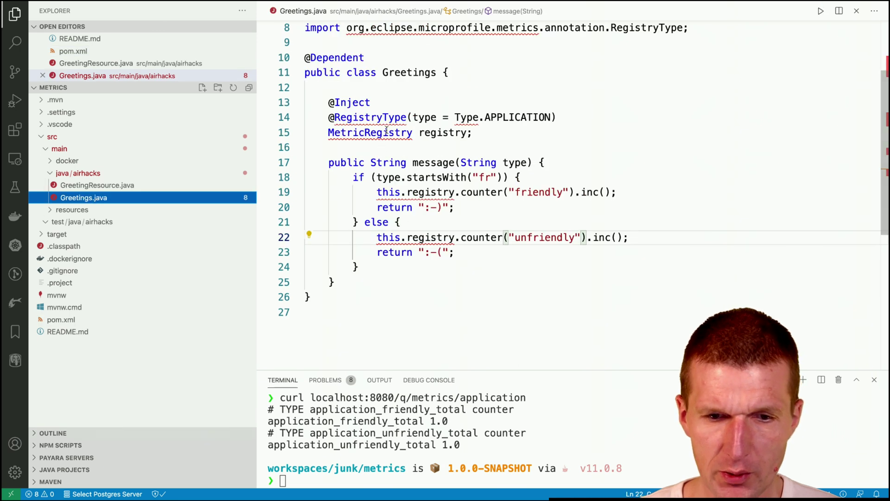
scroll(386, 132, "up", 3)
left_click(413, 100)
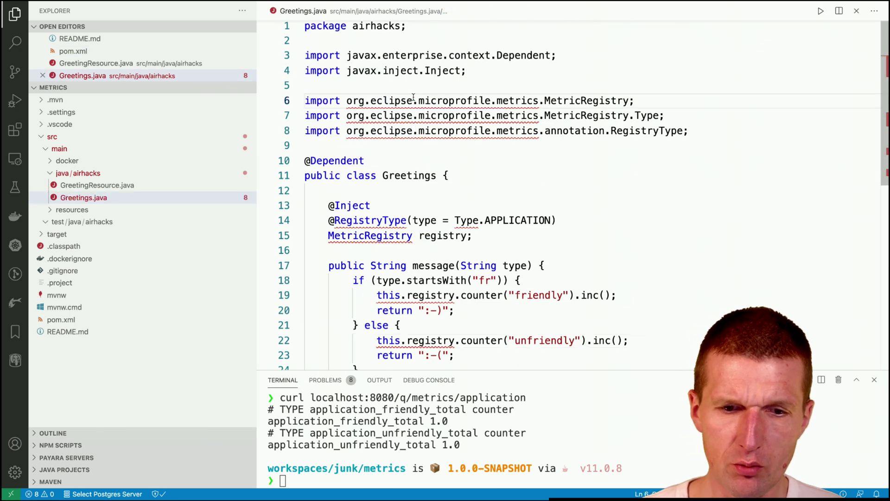
key("Home")
key("shift+Down")
key("shift+Down")
key("shift+Down")
key("BackSpace")
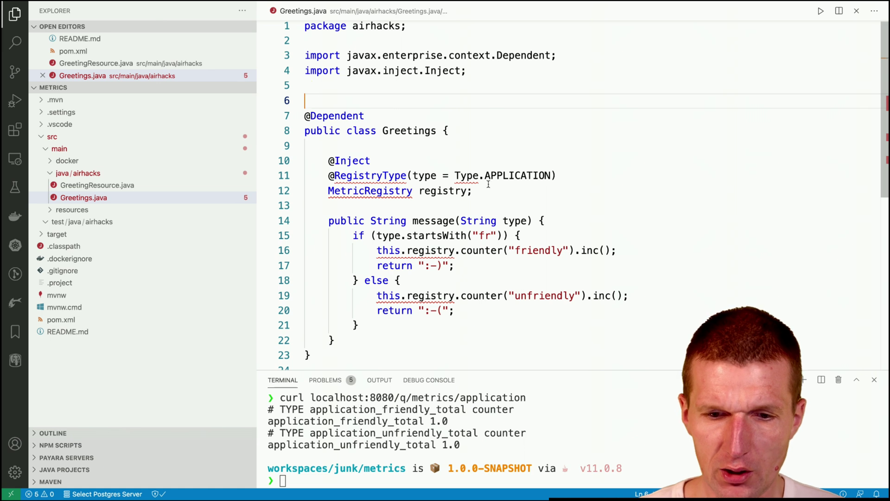
left_click(488, 178)
key("Home")
key("shift+Down")
key("BackSpace")
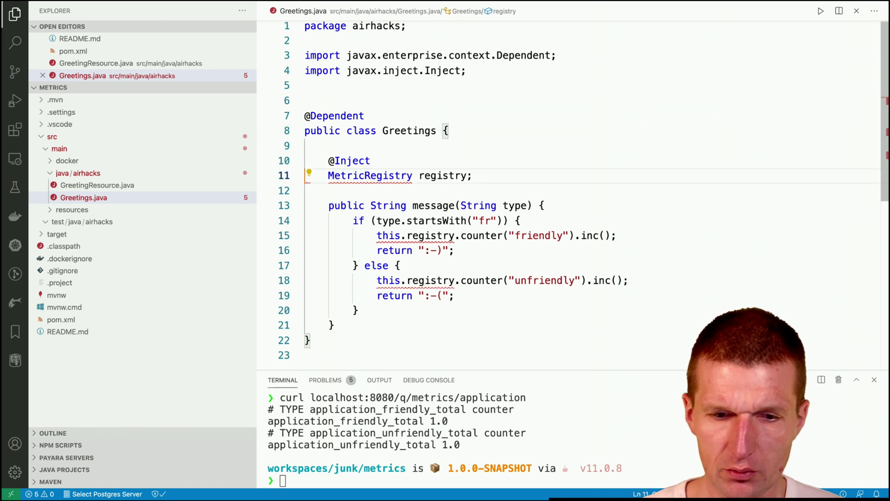
Step: Change the registry type to MeterRegistry and switch both counters to increment()
double_click(402, 175)
type("M")
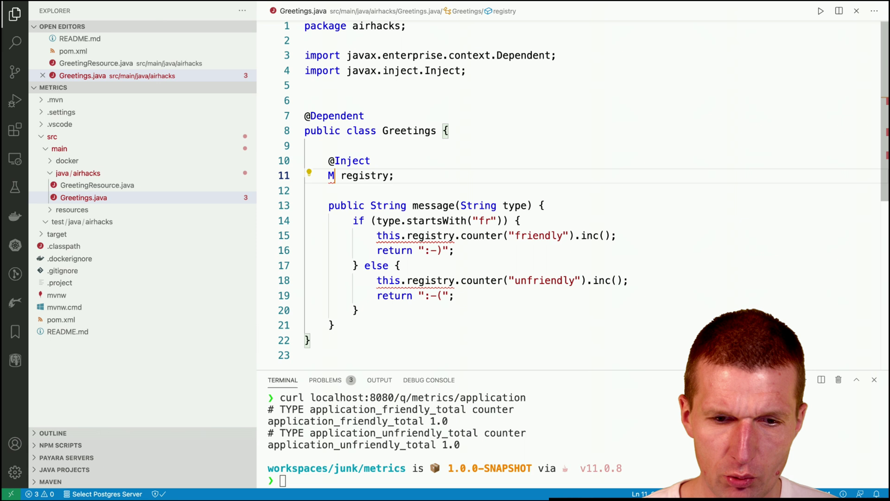
type("eterR")
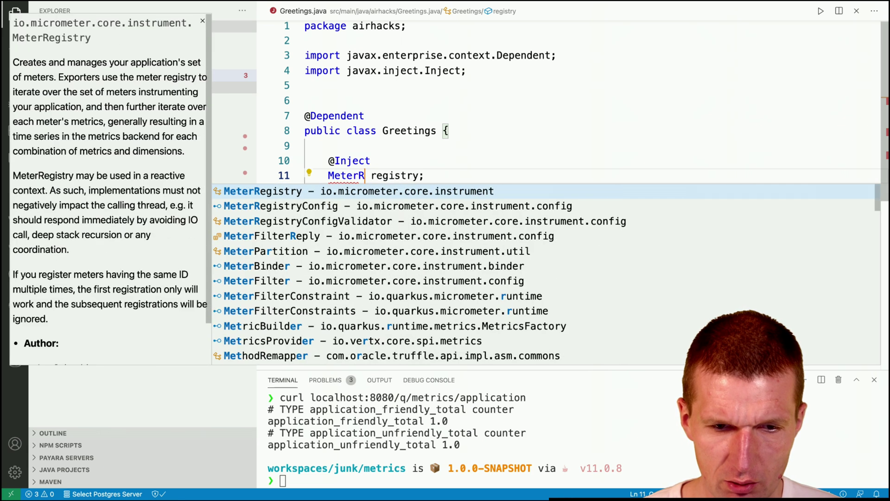
key("Return")
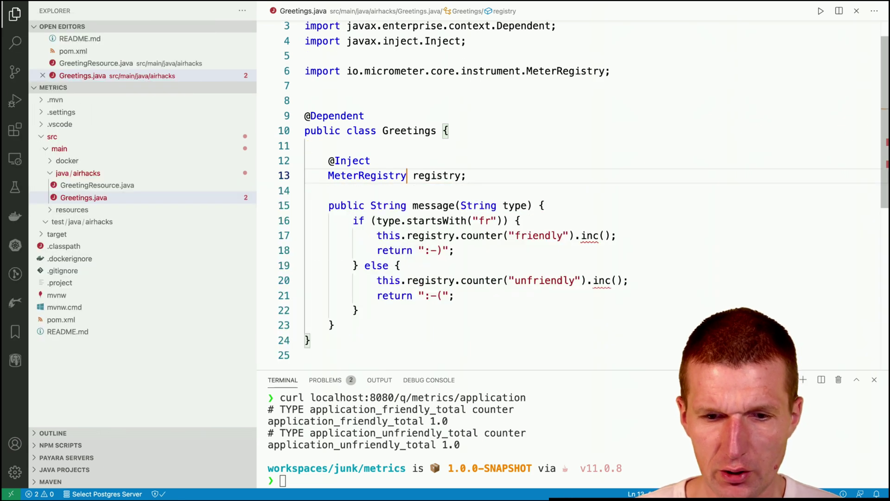
double_click(594, 235)
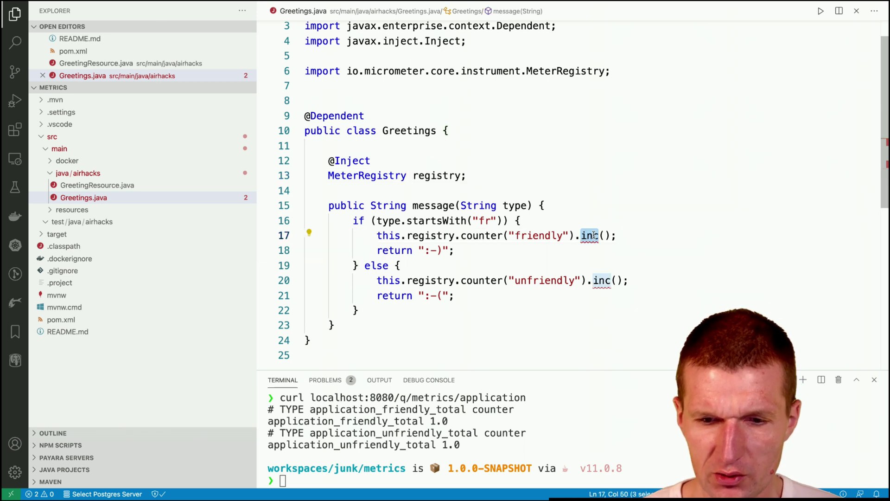
type("inc")
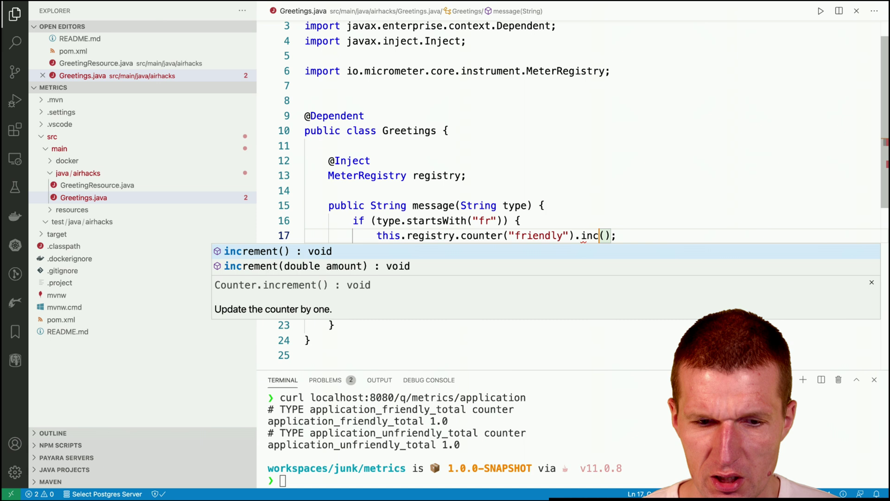
key("Return")
double_click(602, 280)
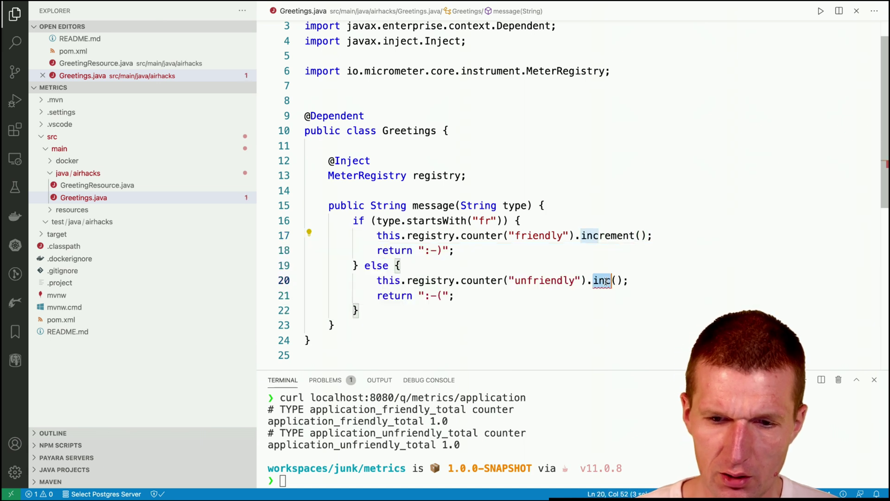
type("inc")
key("Return")
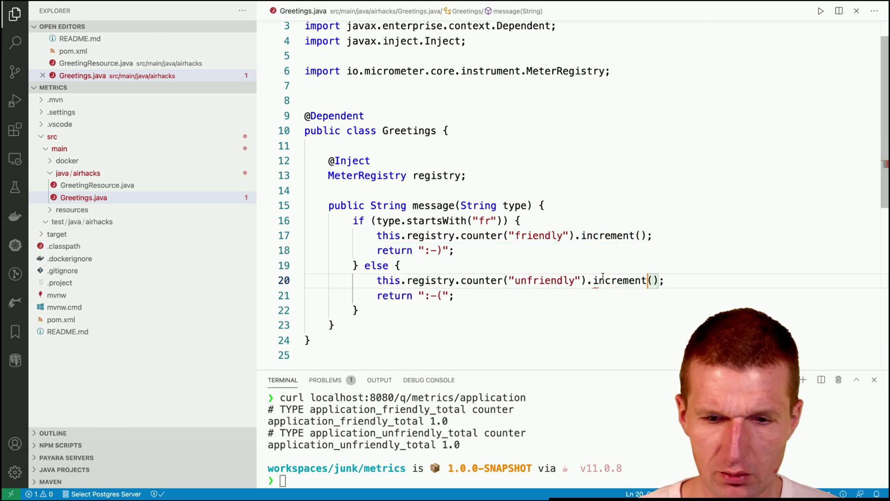
Step: Add "layer", "boundary" tag arguments to both the friendly and unfriendly counter calls
left_click(572, 235)
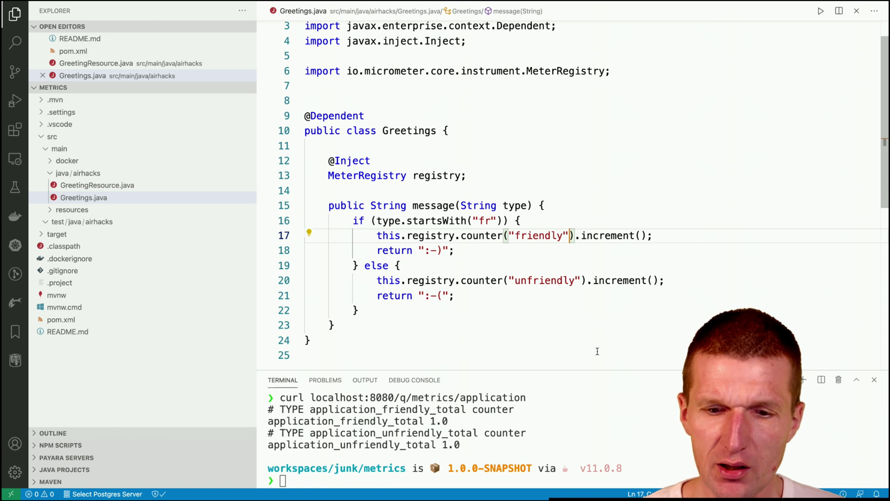
type(",\"")
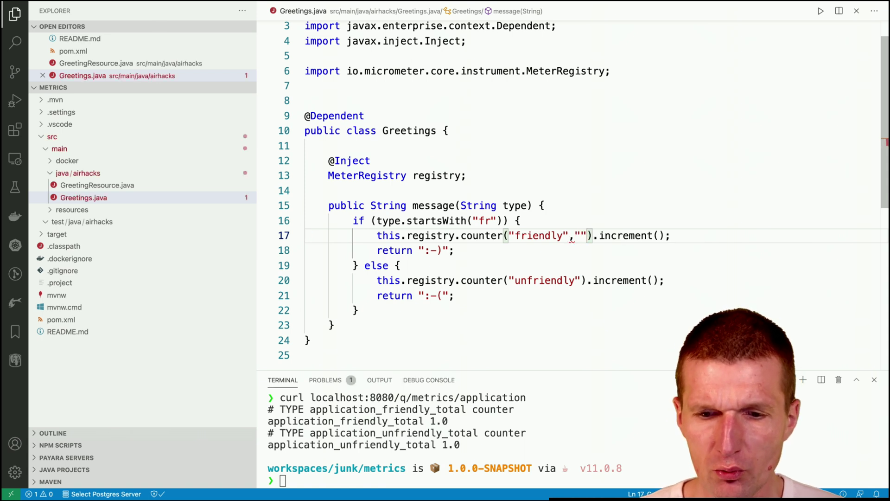
type("bound")
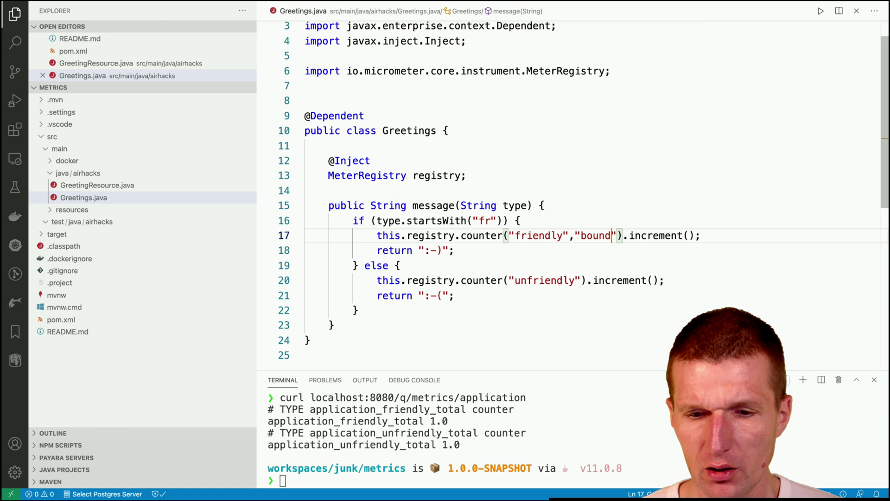
type("ary\",\"")
key("BackSpace")
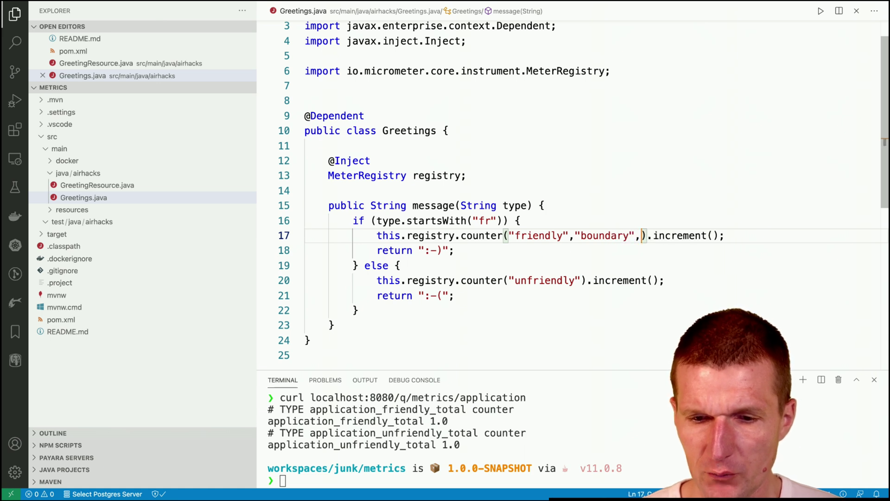
double_click(604, 235)
type("la")
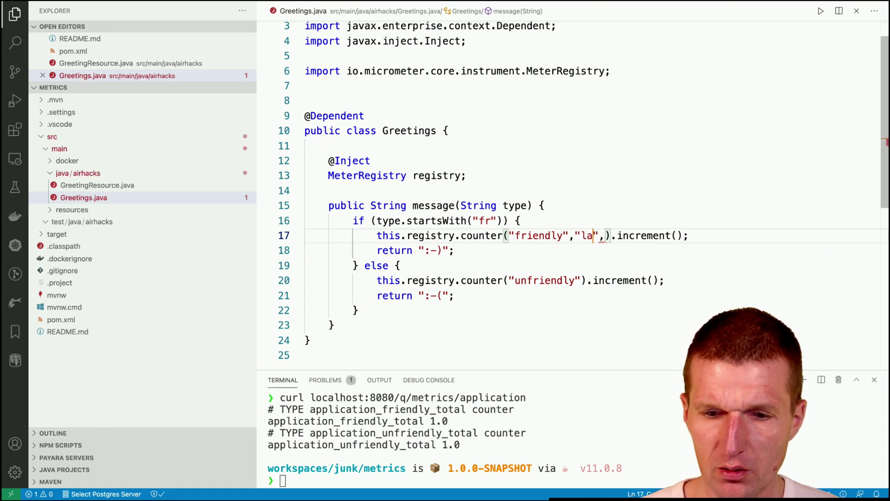
type("yer")
key("Right")
key("Right")
type("\"bo")
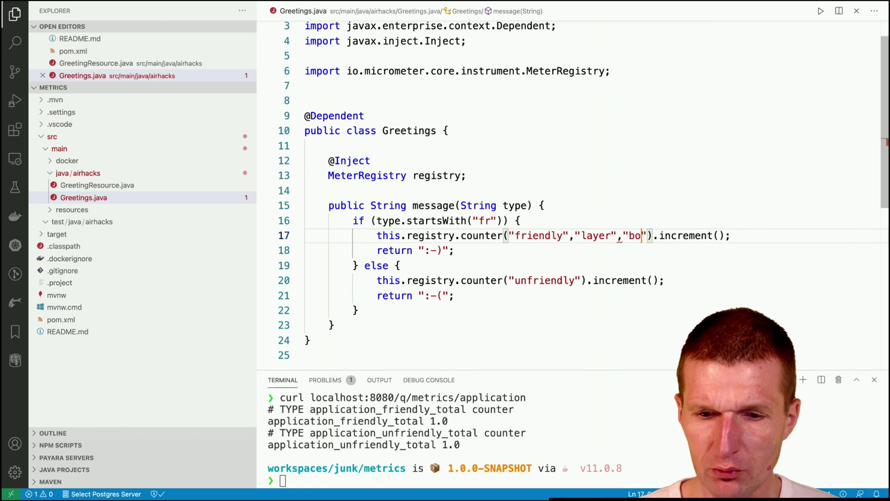
type("undary")
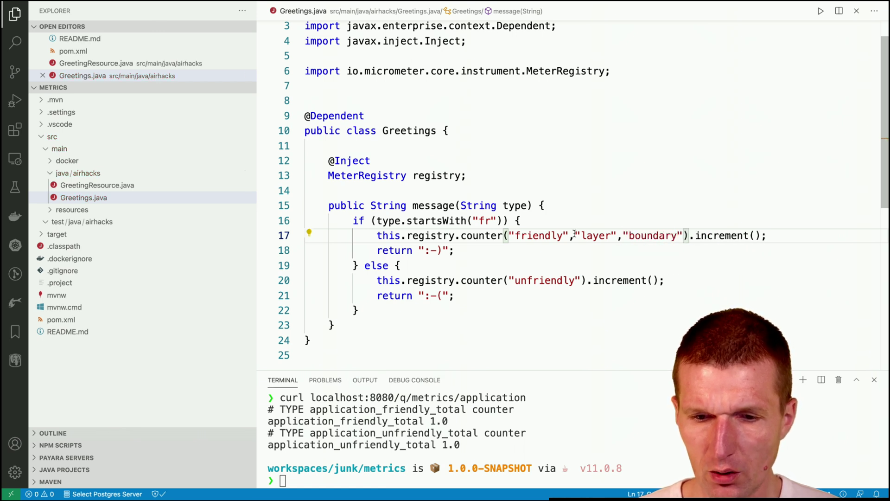
left_click_drag(574, 235, 628, 235)
key("shift+Right")
key("shift+Right")
key("shift+Right")
key("shift+Right")
key("shift+Right")
key("shift+Right")
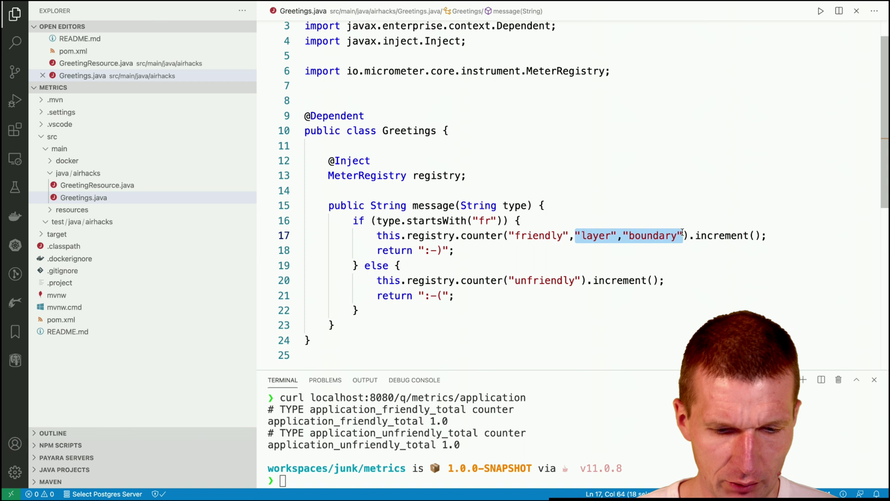
left_click(581, 280)
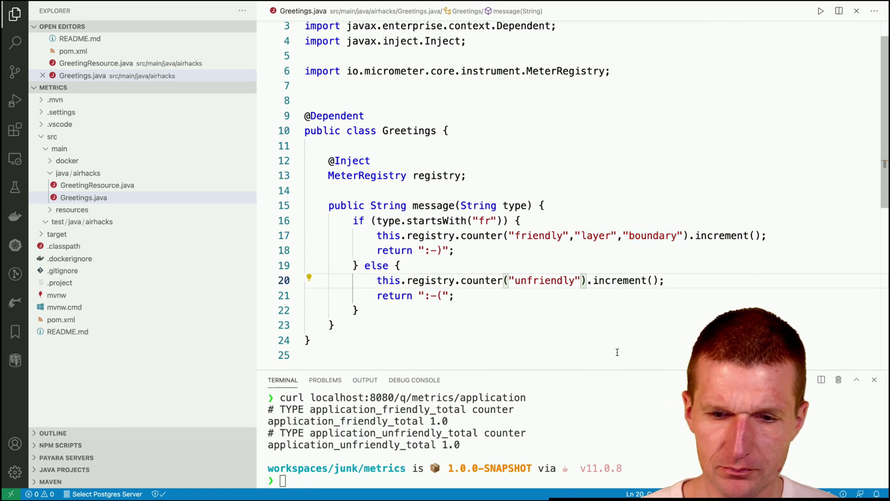
type(",\"layer\",\"boundary\"")
key("ctrl+a")
left_click(630, 351)
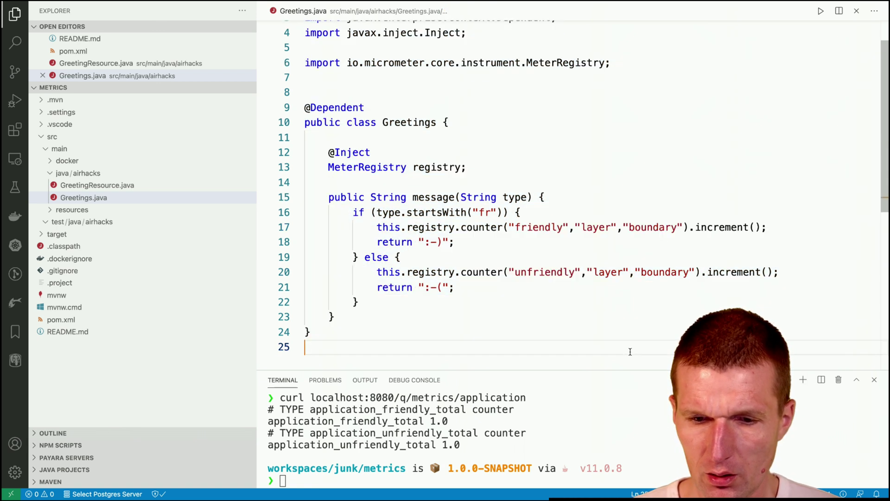
left_click(552, 301)
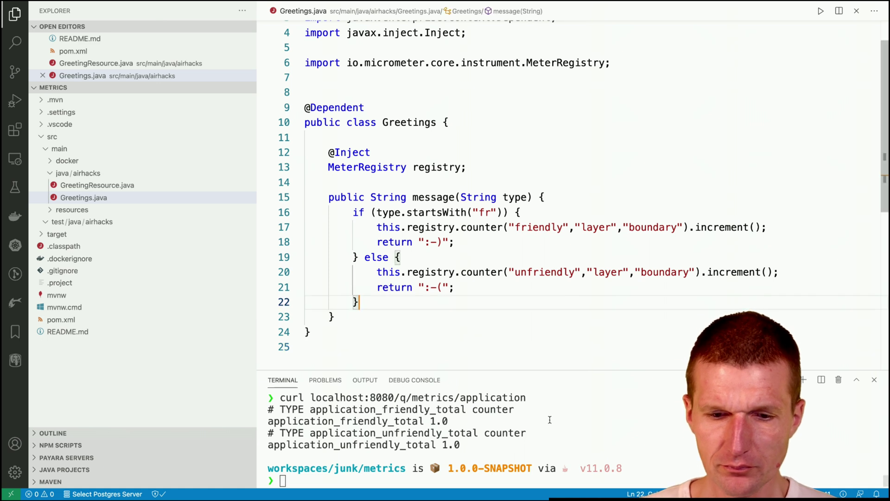
Step: Enlarge the terminal, switch between sessions, and relaunch with mvn clean compile quarkus:dev
left_click(552, 424)
left_click_drag(552, 371, 557, 190)
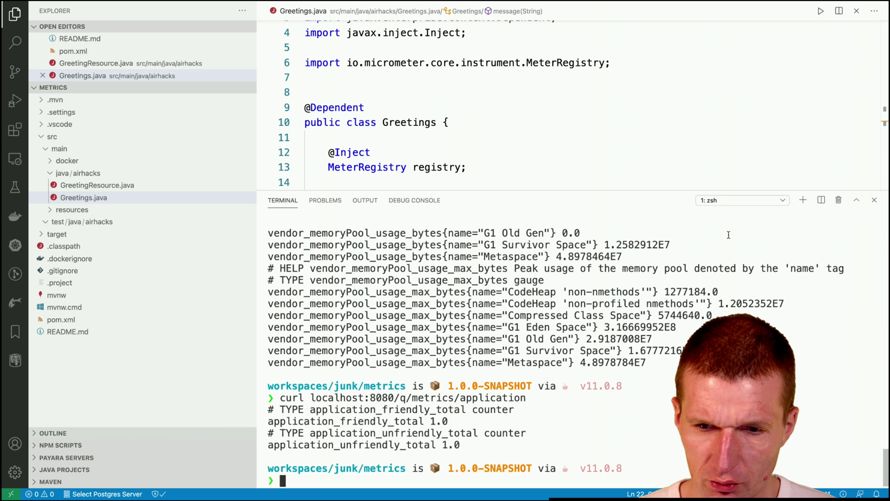
left_click(742, 200)
left_click(743, 210)
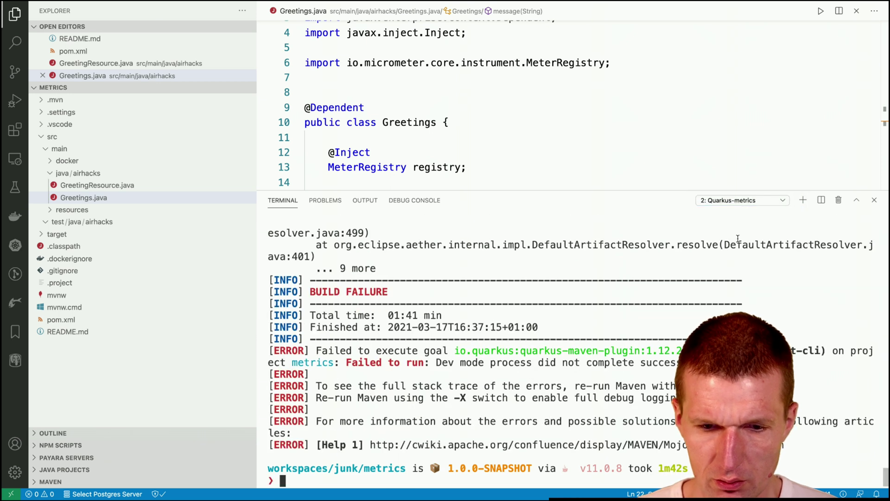
left_click(758, 201)
left_click(759, 191)
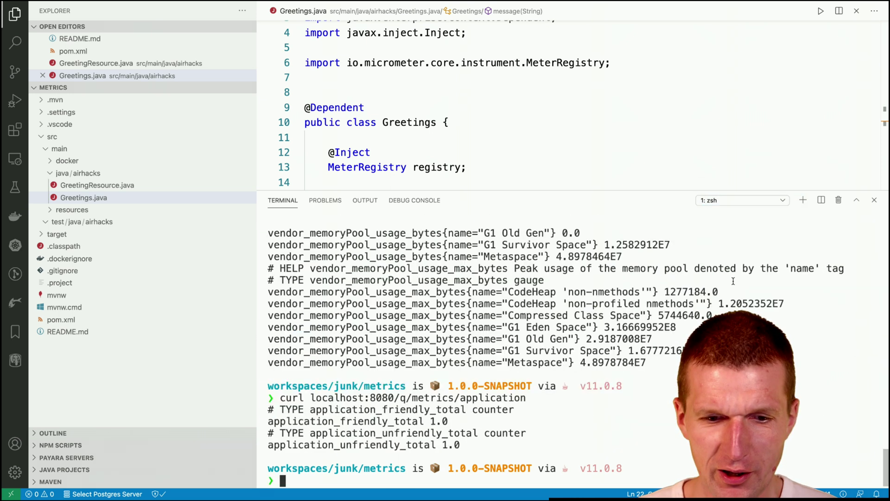
type("mvn")
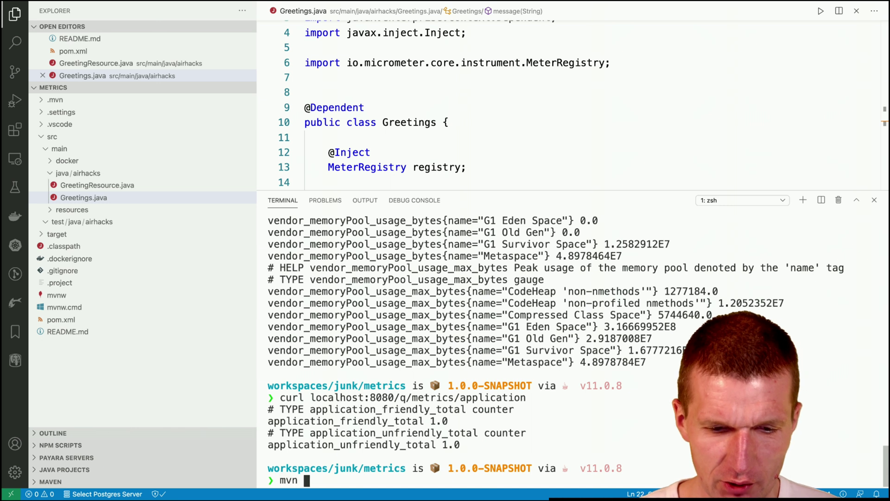
type(" clean compile")
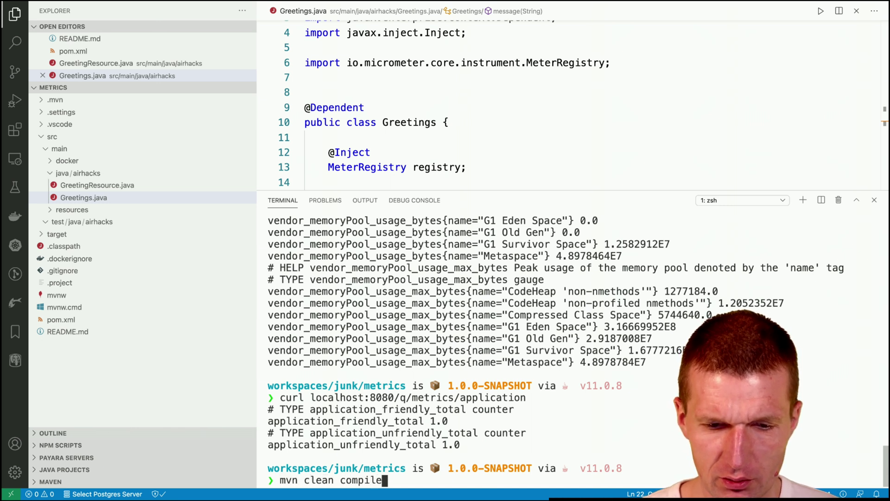
type(" quarkus")
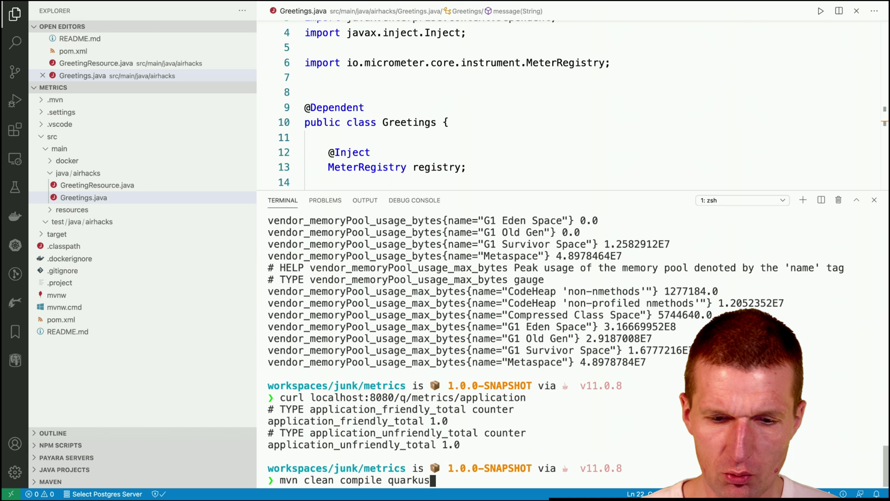
type(":dev")
key("Return")
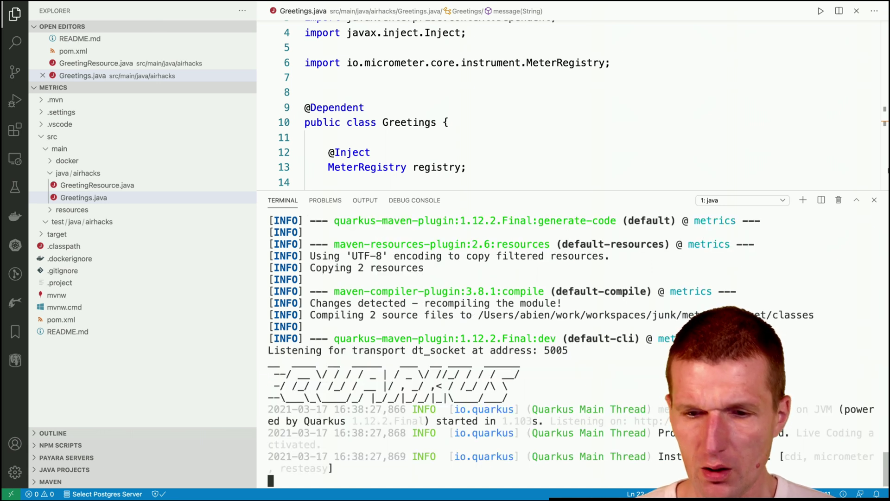
Step: Switch to the Quarkus-metrics terminal and send a request to /greetings
left_click(751, 201)
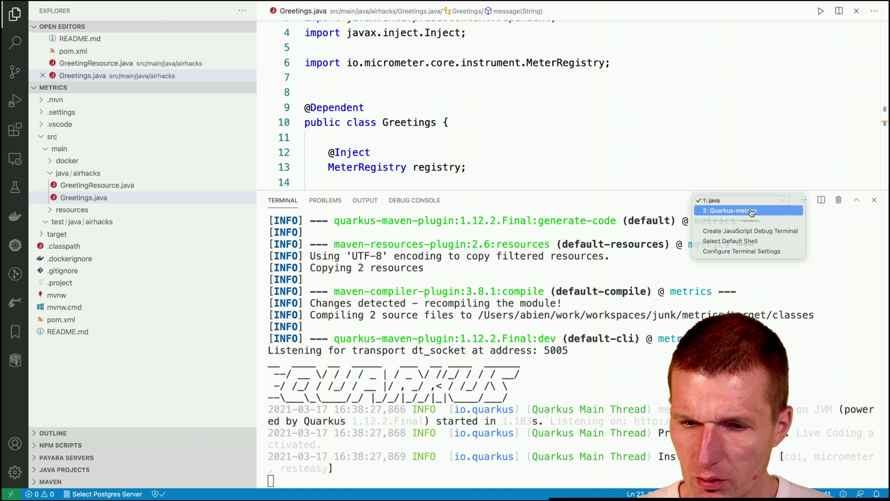
left_click(751, 212)
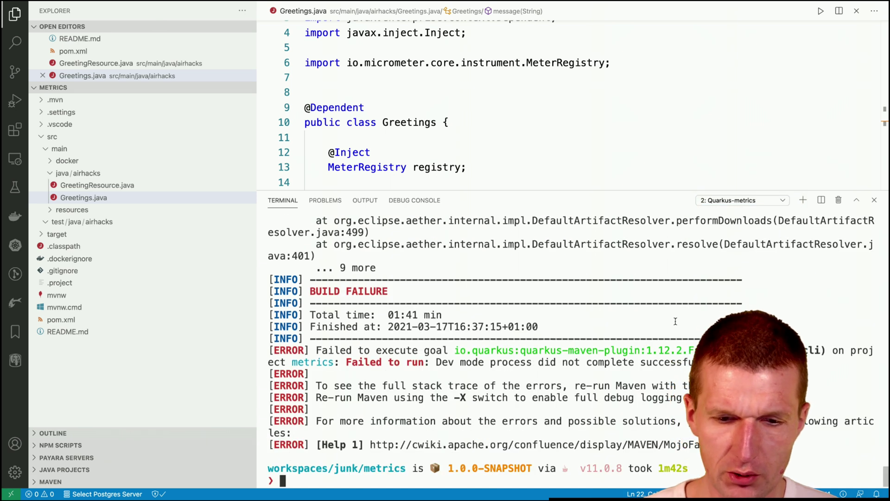
type("curl localho")
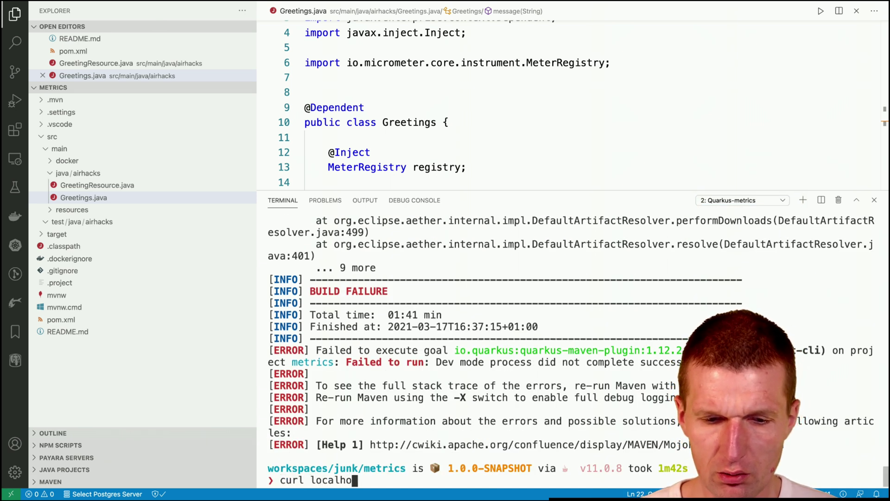
type("st:8080")
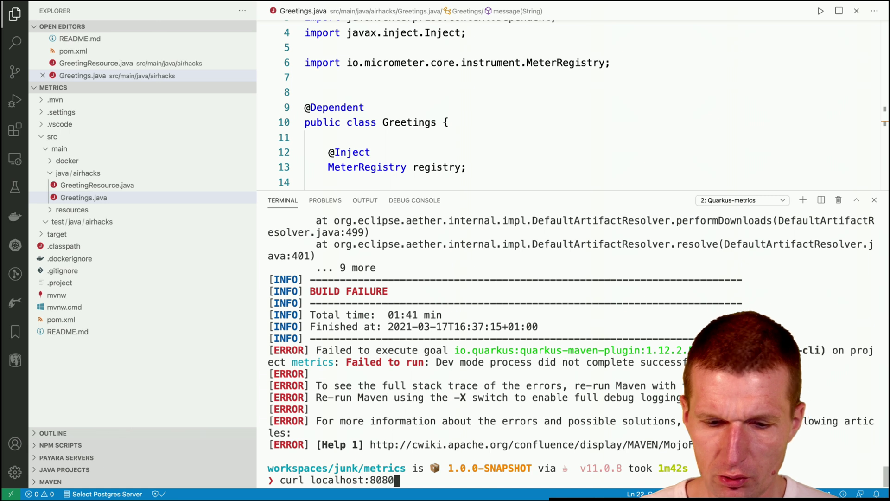
type("/")
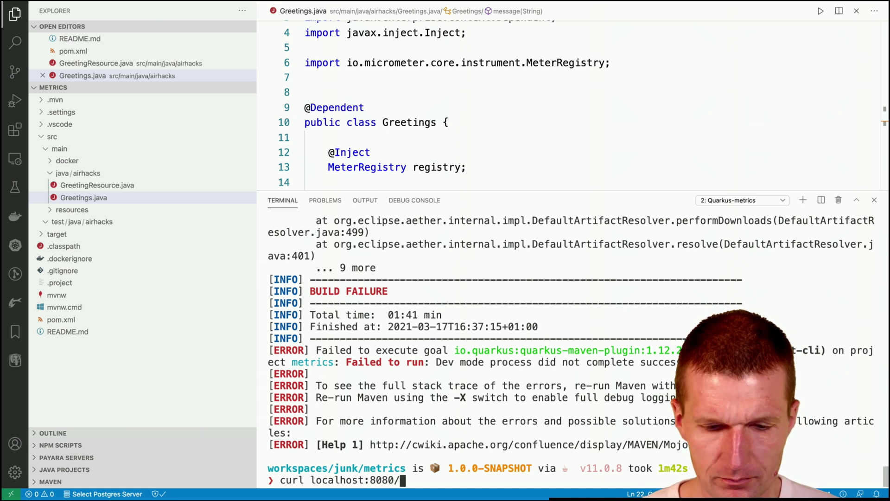
type("greetings")
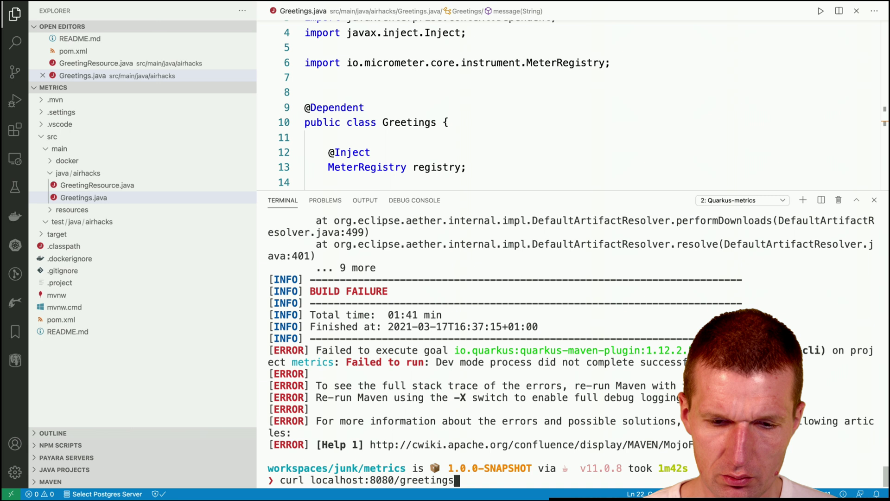
key("Return")
key("Up")
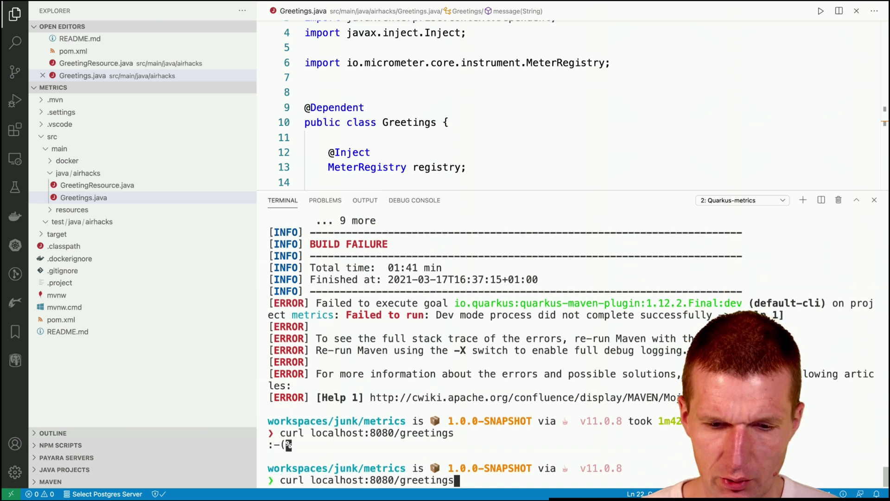
Step: Change the message argument back to "fr" and rerun /greetings, now returning ':-)'
left_click(97, 185)
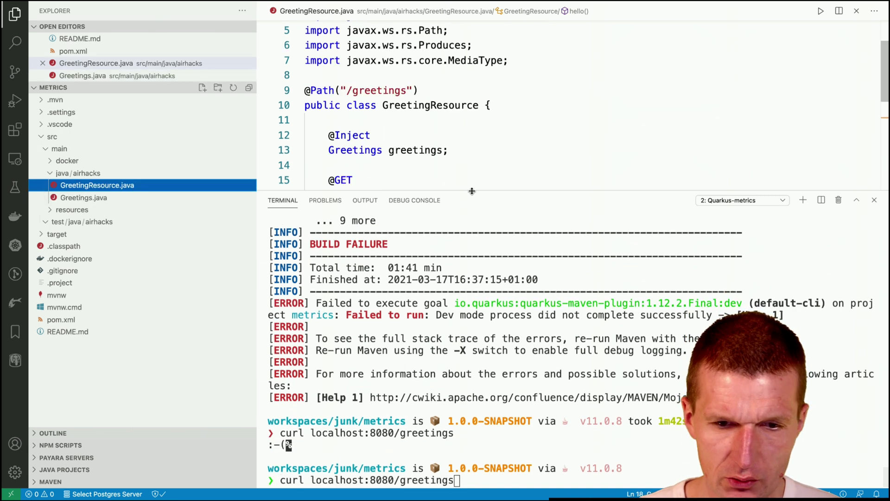
scroll(469, 167, "down", 3)
scroll(469, 166, "down", 2)
left_click(516, 94)
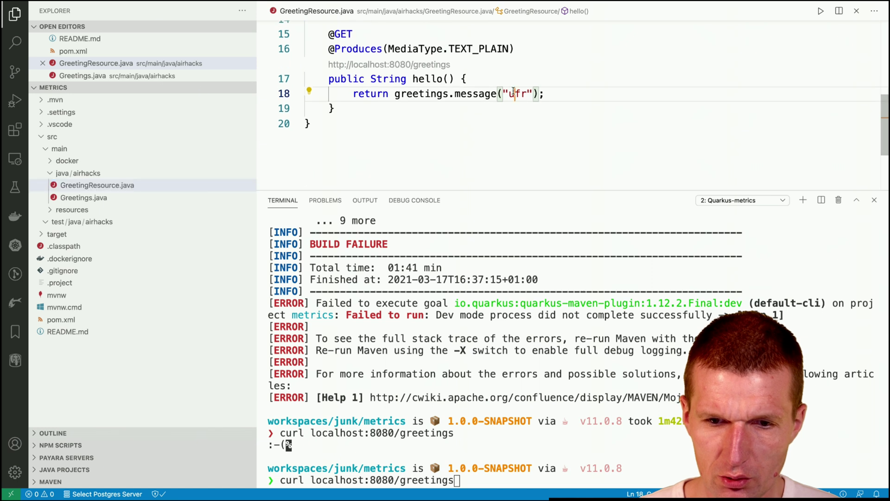
key("BackSpace")
key("ctrl+grave")
key("Up")
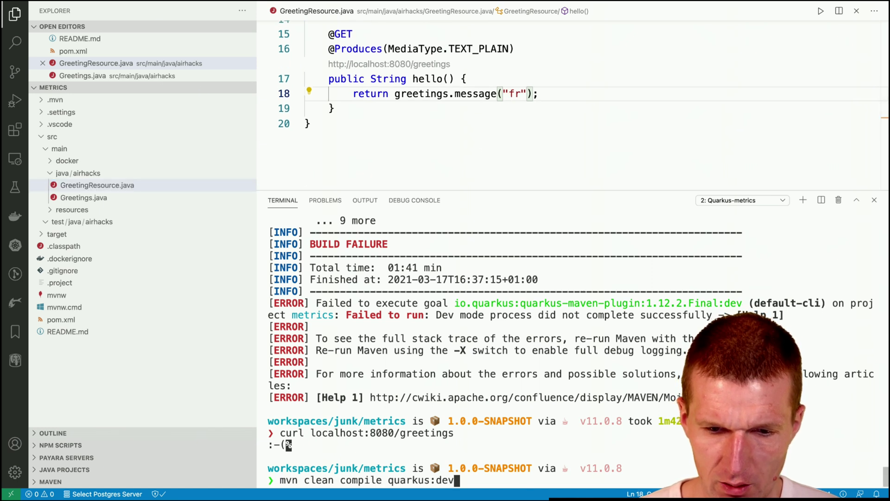
key("Down")
key("Return")
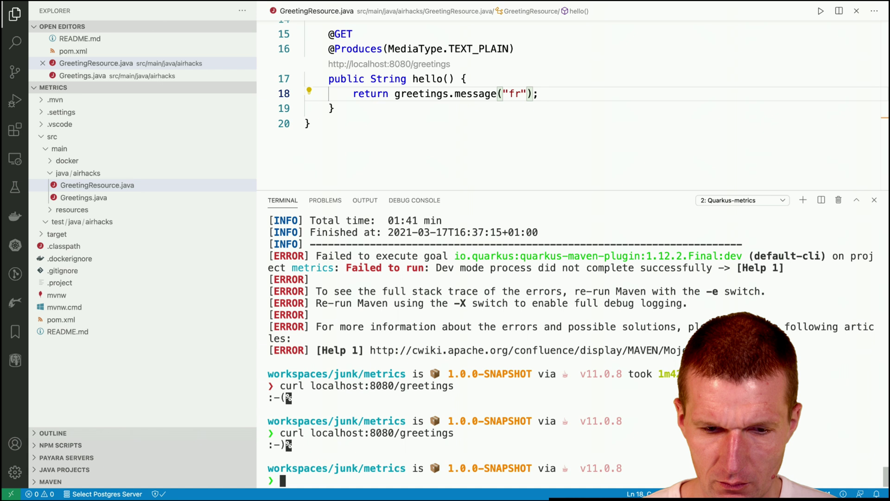
Step: Edit the recalled request down to localhost:8080/q/metrics
key("Up")
key("BackSpace")
key("BackSpace")
key("BackSpace")
key("BackSpace")
key("BackSpace")
key("BackSpace")
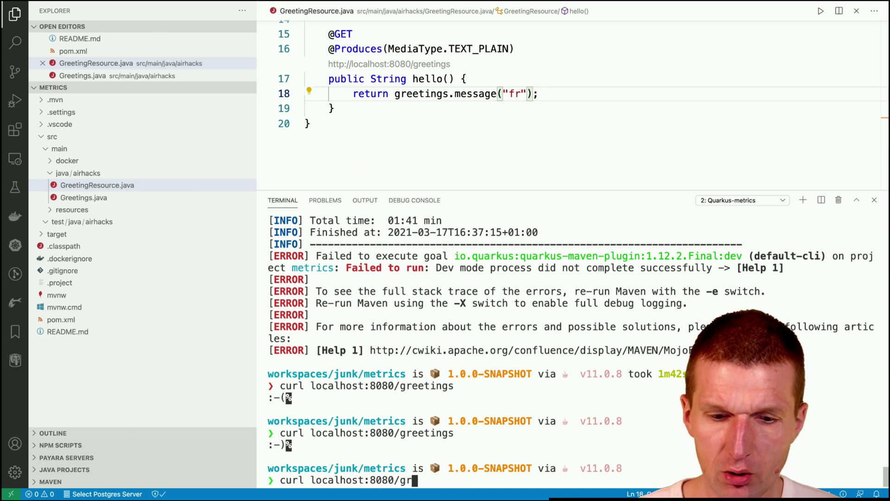
key("BackSpace")
type("/")
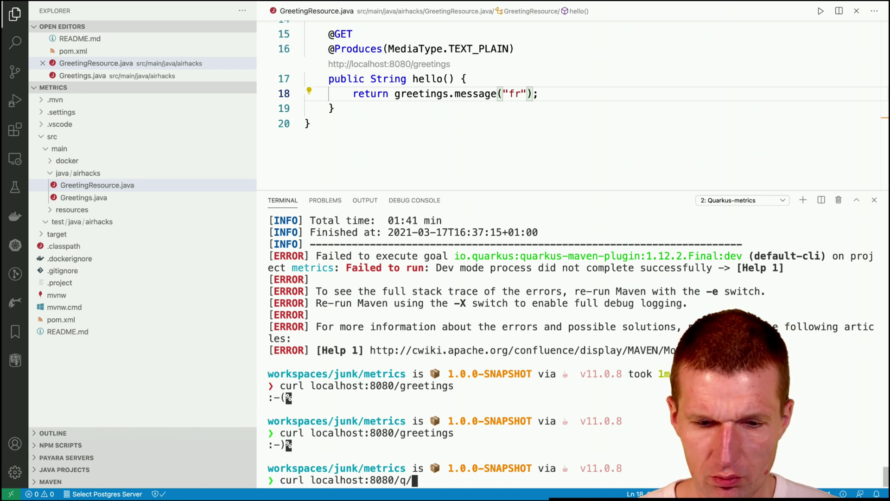
type("metrics/")
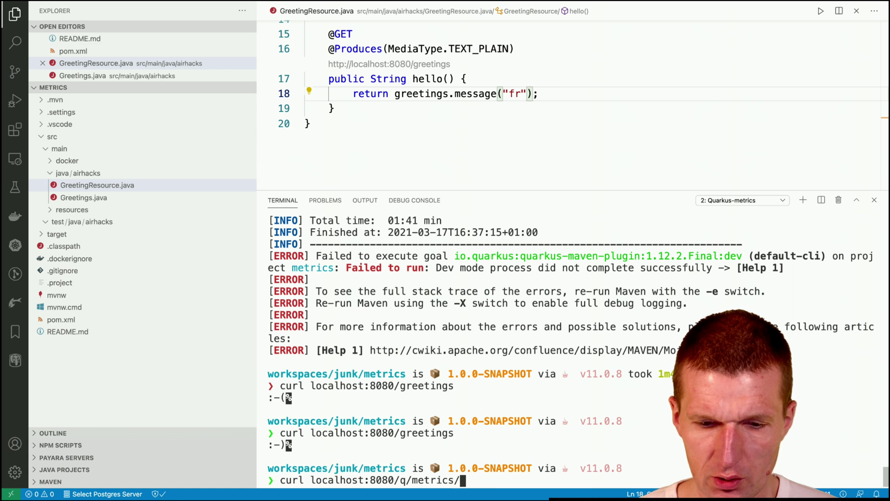
key("BackSpace")
Step: Fetch /q/metrics, search the output for "layer", then fetch /q/metrics/application
key("Return")
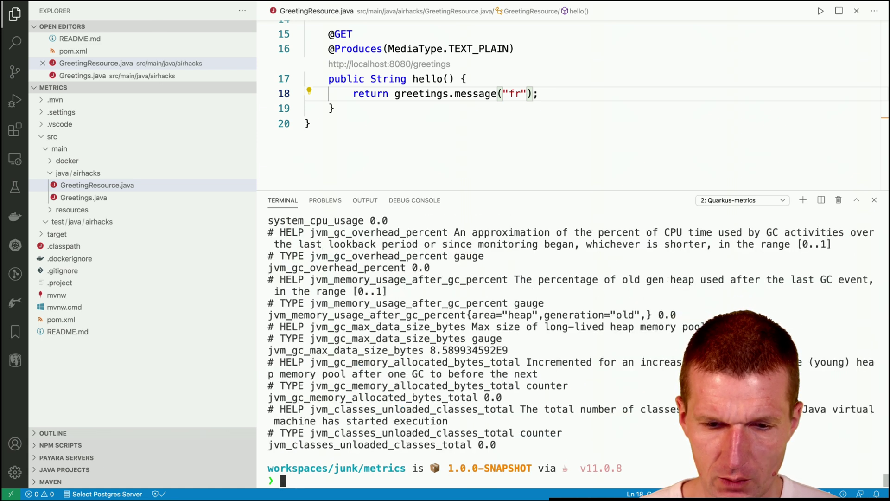
scroll(606, 460, "up", 5)
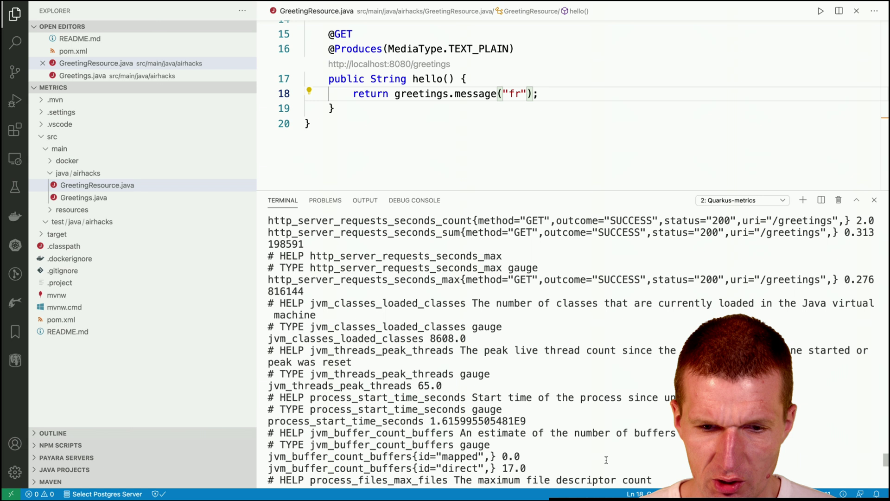
scroll(605, 459, "up", 2)
scroll(606, 459, "up", 1)
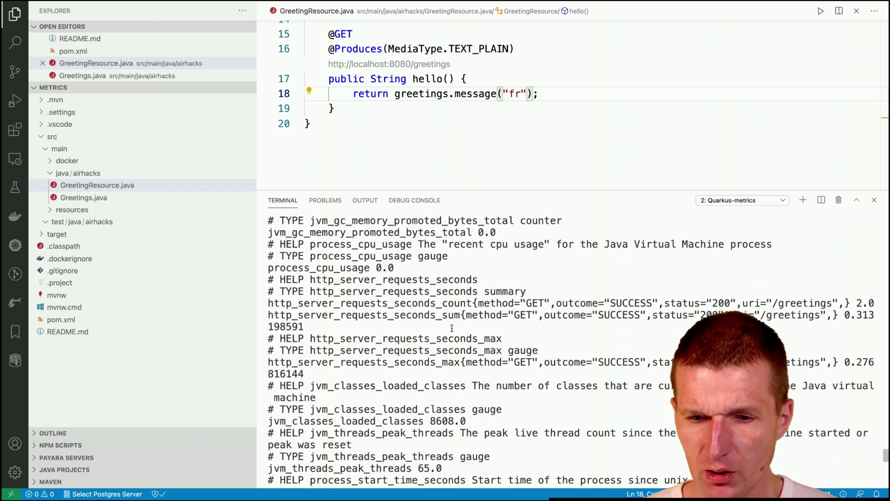
scroll(451, 328, "up", 2)
scroll(452, 328, "up", 1)
scroll(452, 327, "up", 3)
scroll(451, 326, "up", 2)
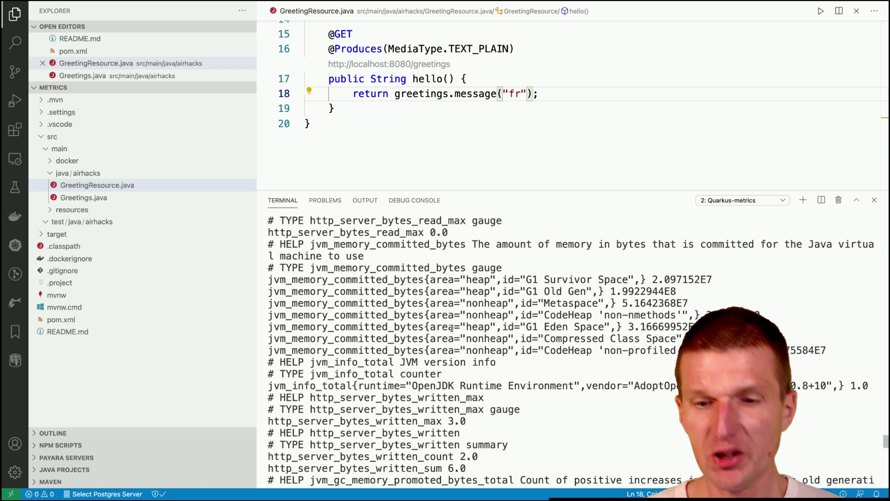
scroll(451, 327, "up", 1)
key("ctrl+f")
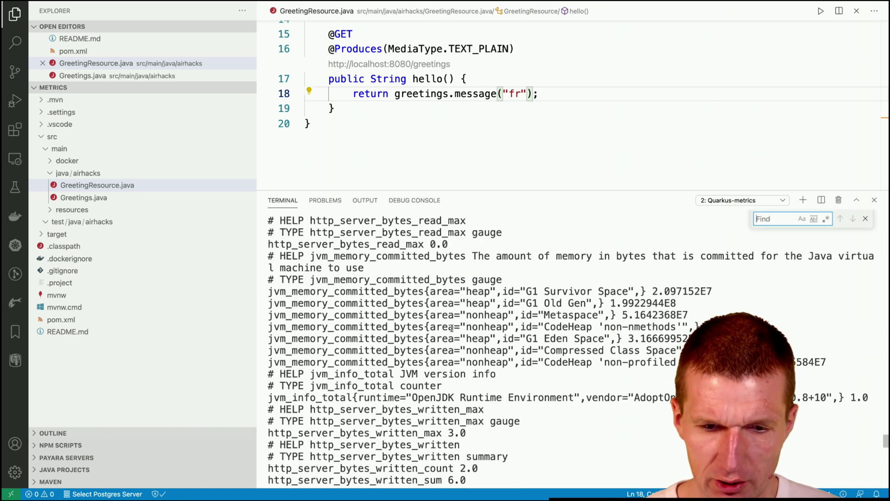
type("layer")
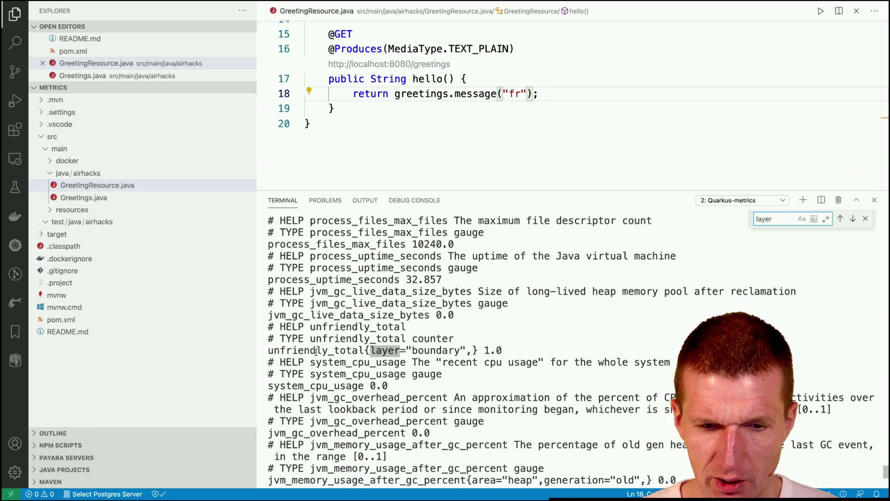
scroll(468, 350, "down", 5)
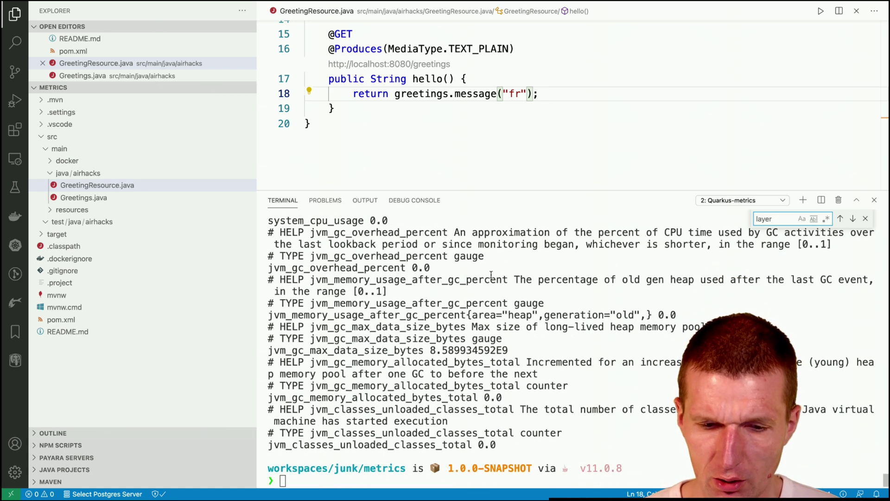
left_click(473, 282)
key("Up")
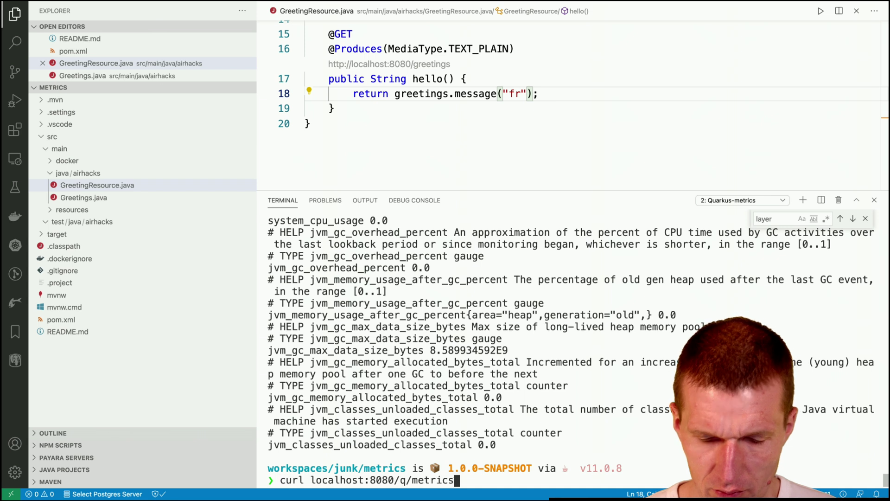
type("/applica")
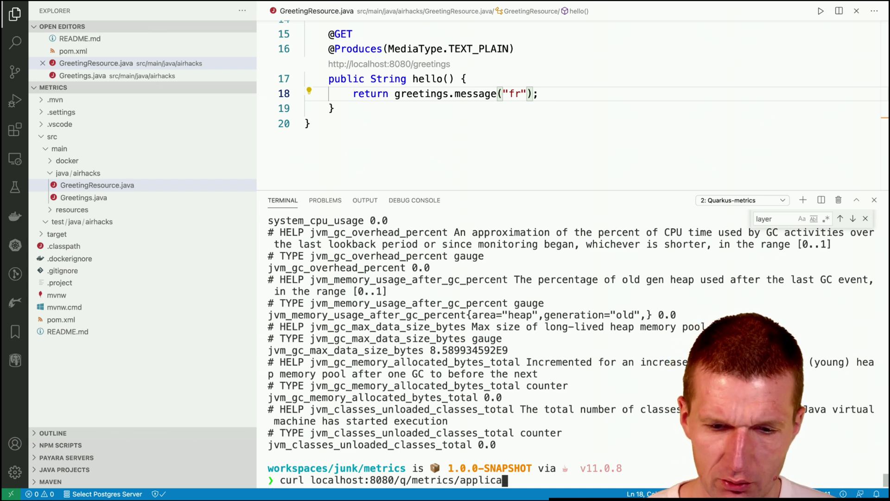
type("tion")
key("Return")
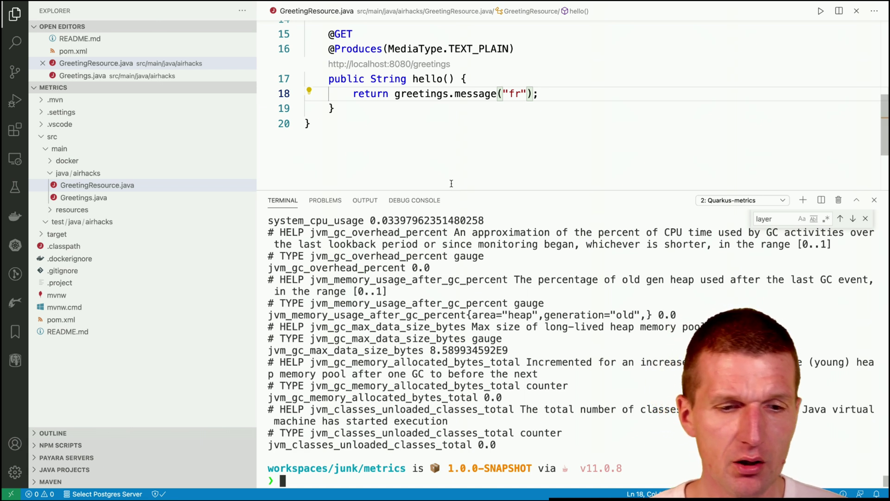
Step: Open Greetings.java and shrink the terminal so message() and its tagged counters are fully visible
left_click(112, 197)
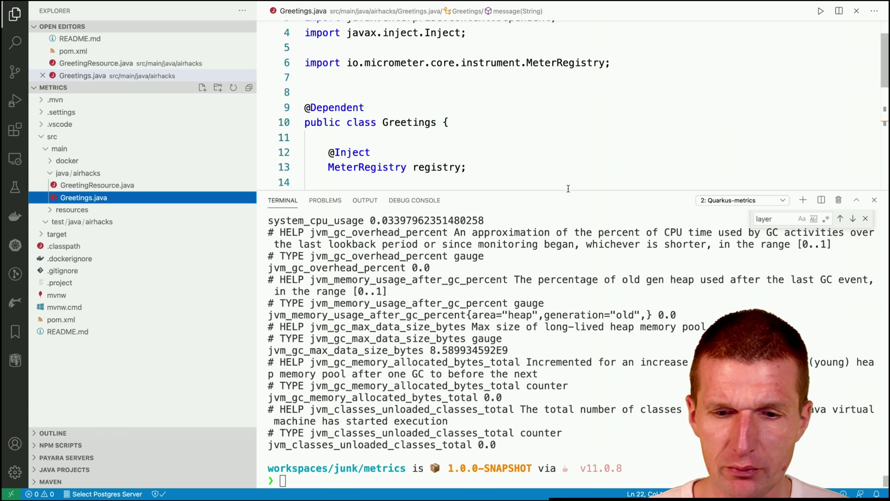
left_click_drag(567, 189, 529, 347)
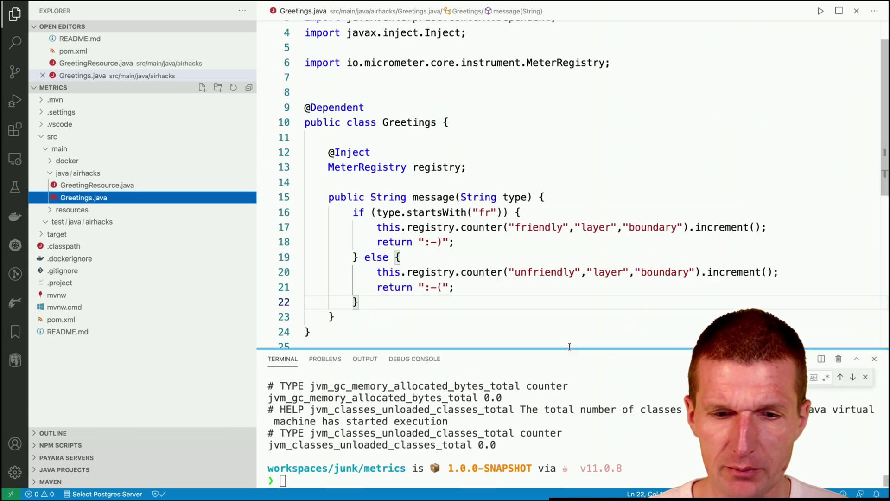
left_click(382, 176)
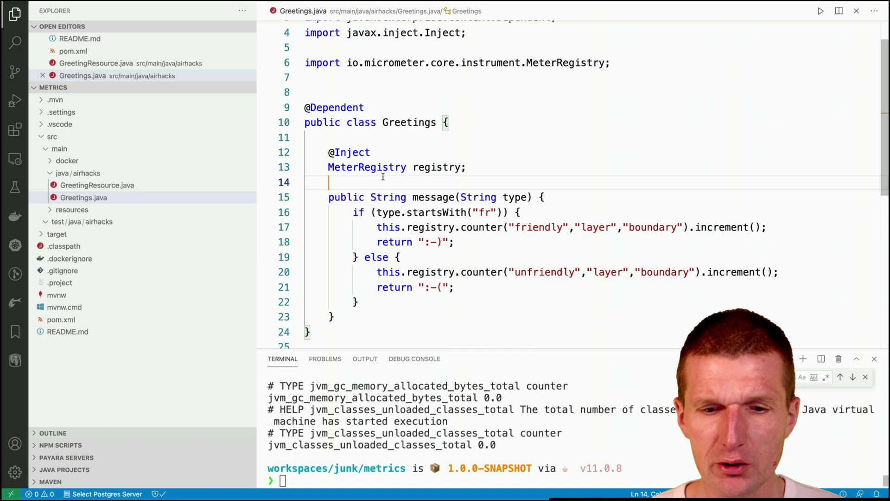